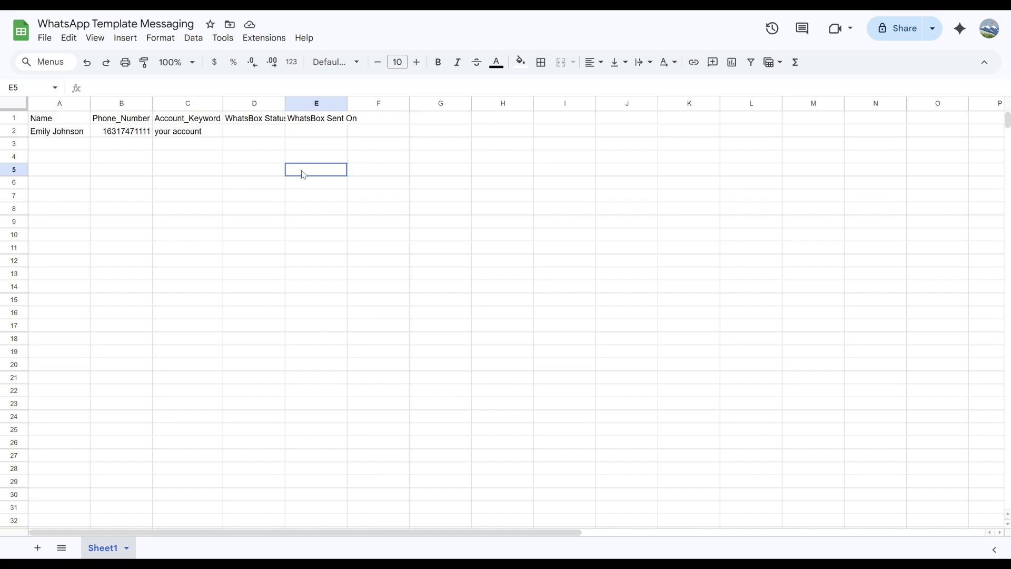
- Enter app.whatsbox.io in cell E5, then clear it again
{"action": "type", "text": "app.whats"}
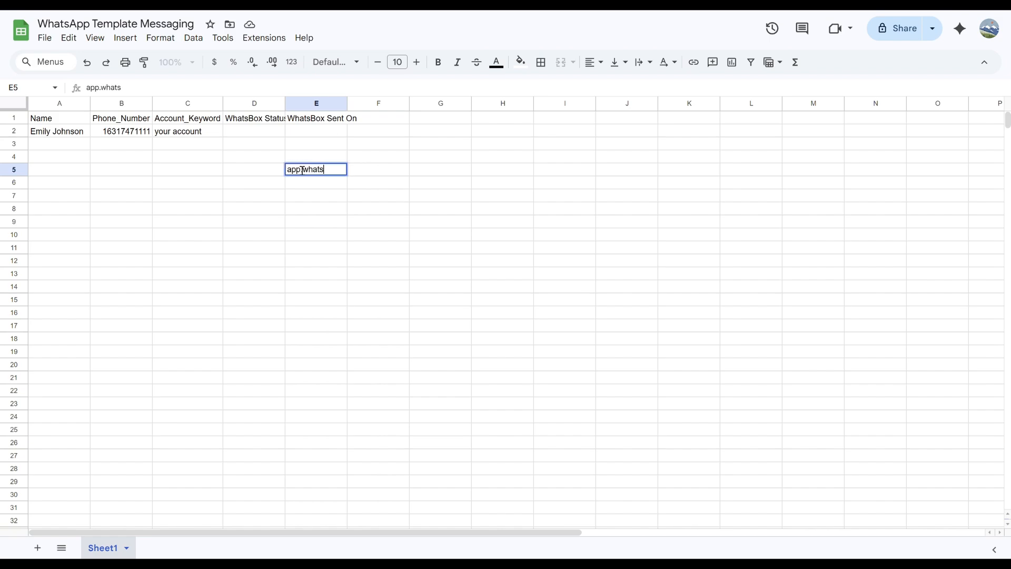
{"action": "type", "text": "box.io"}
{"action": "key", "text": "Return"}
{"action": "left_click", "coordinate": [302, 170]}
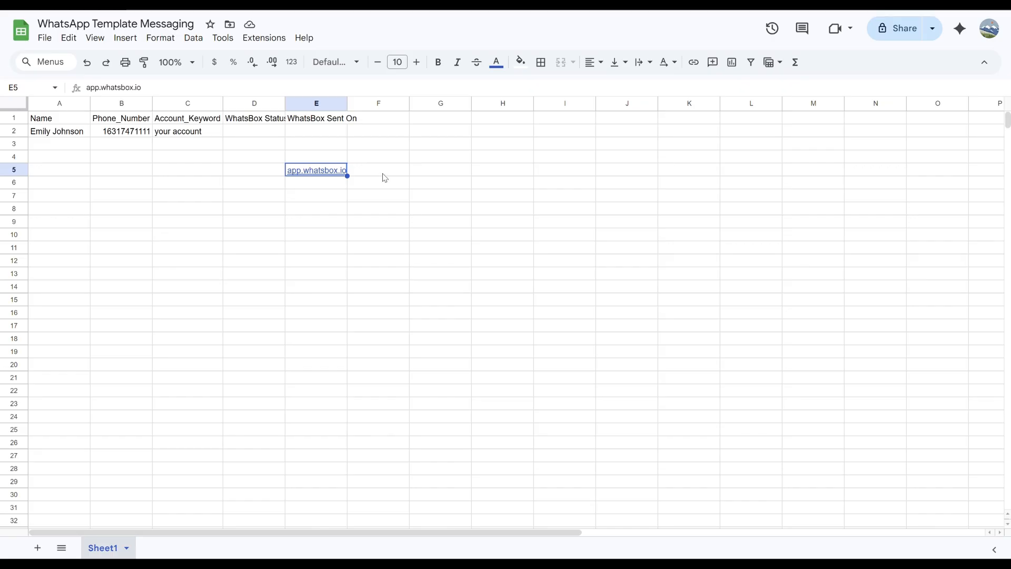
{"action": "key", "text": "Delete"}
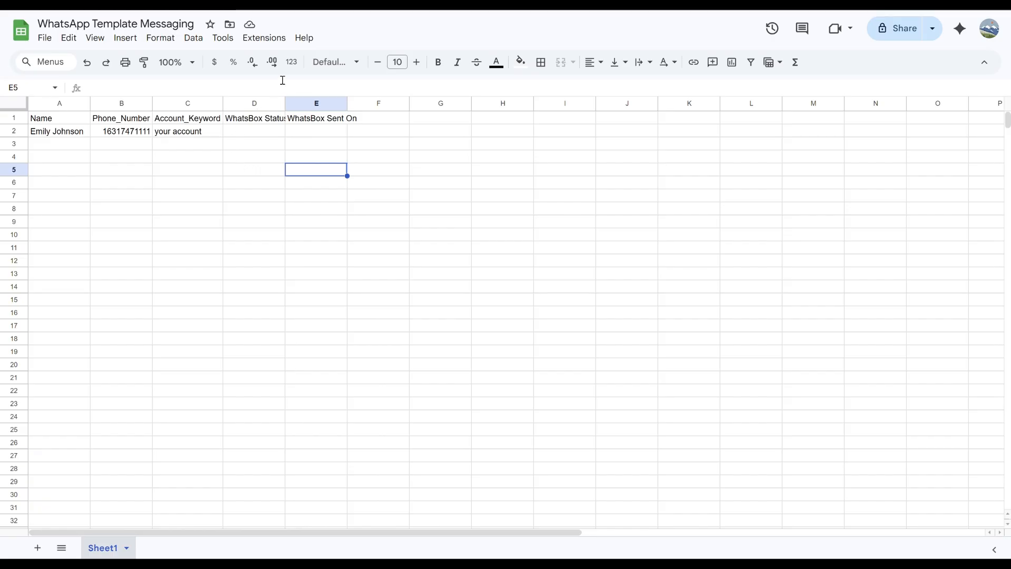
- Launch the WhatsApp Template Messaging by WhatsBox Configuration from the Extensions menu
{"action": "left_click", "coordinate": [261, 42]}
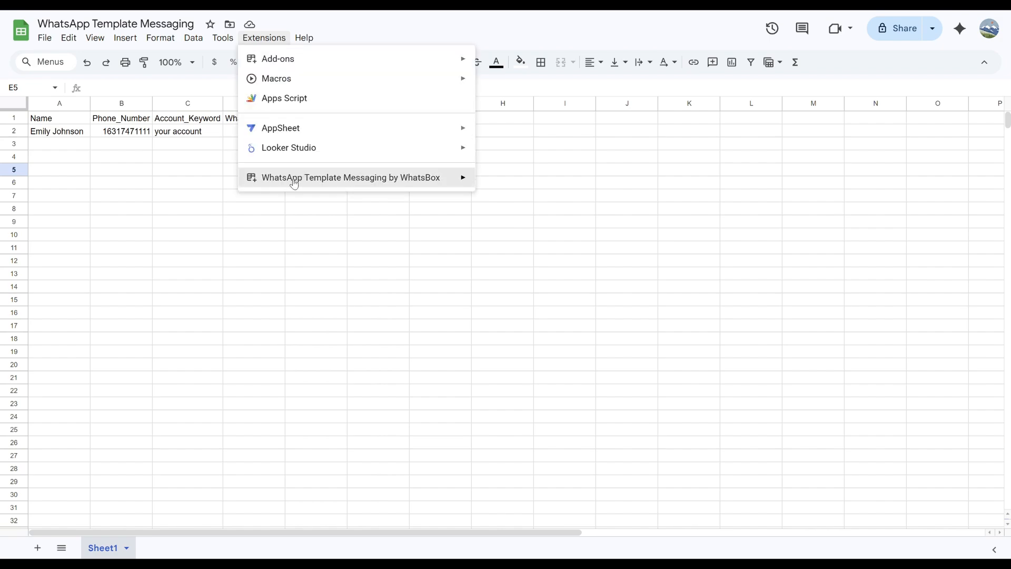
{"action": "mouse_move", "coordinate": [298, 185]}
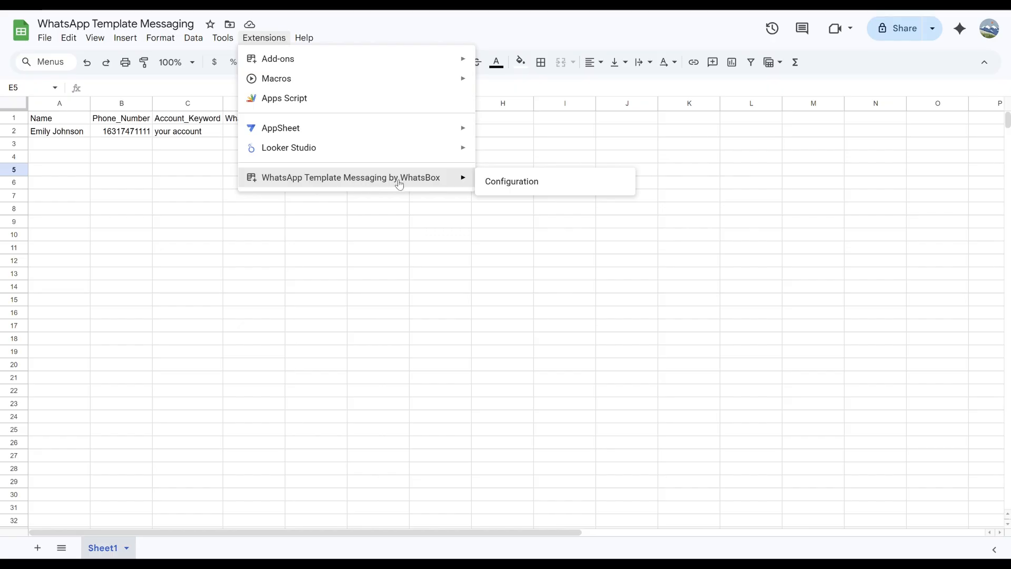
{"action": "left_click", "coordinate": [502, 188]}
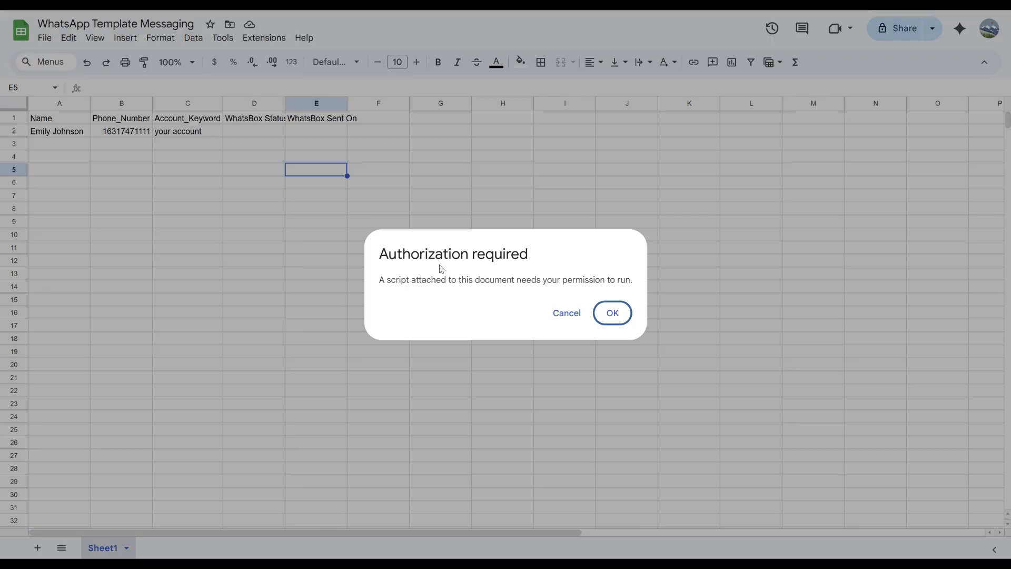
- Authorize the WhatsBox script, selecting all requested permissions on the Google consent screen
{"action": "left_click", "coordinate": [611, 314]}
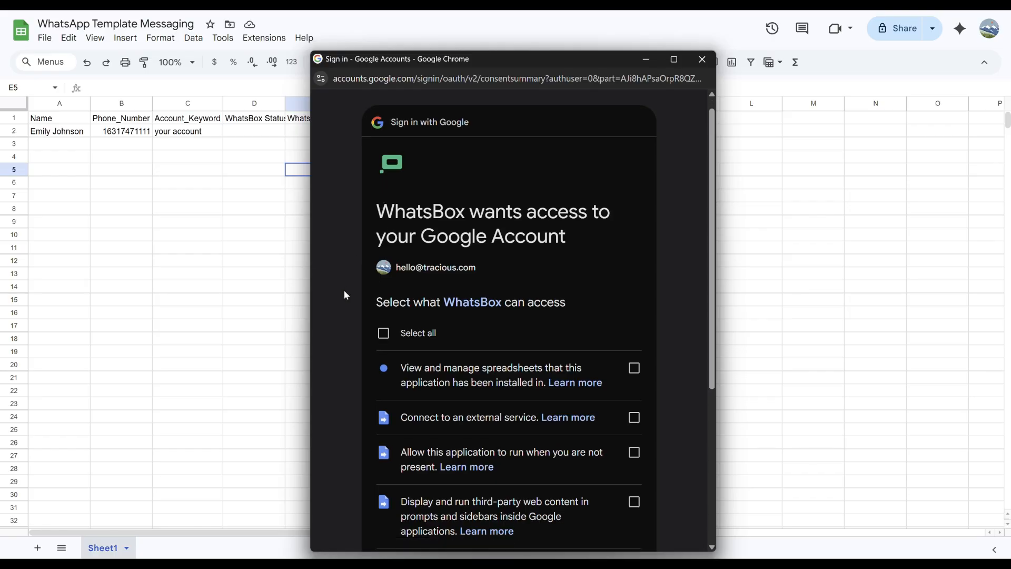
{"action": "scroll", "coordinate": [346, 295], "scroll_direction": "down", "scroll_amount": 2}
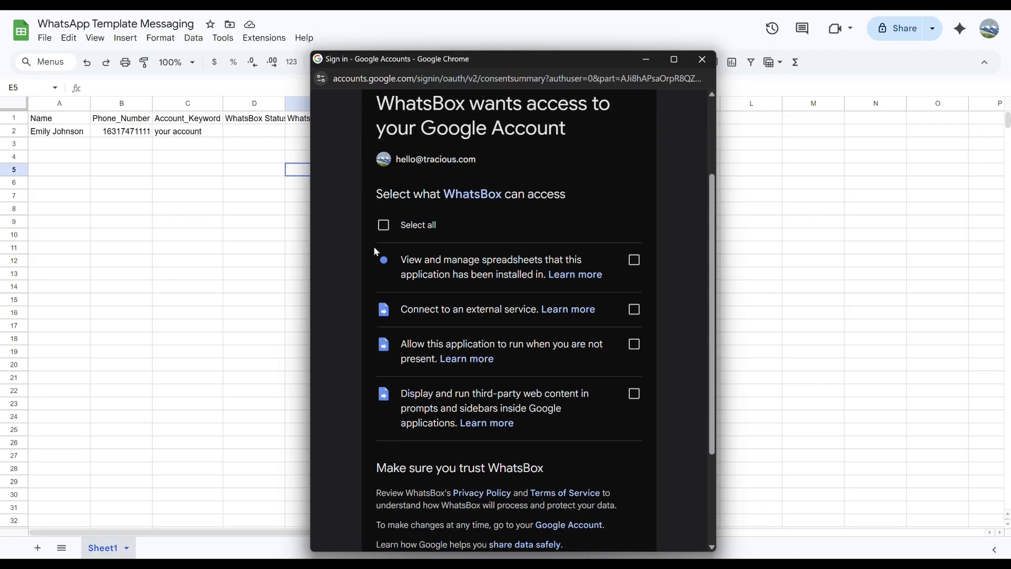
{"action": "left_click", "coordinate": [384, 226]}
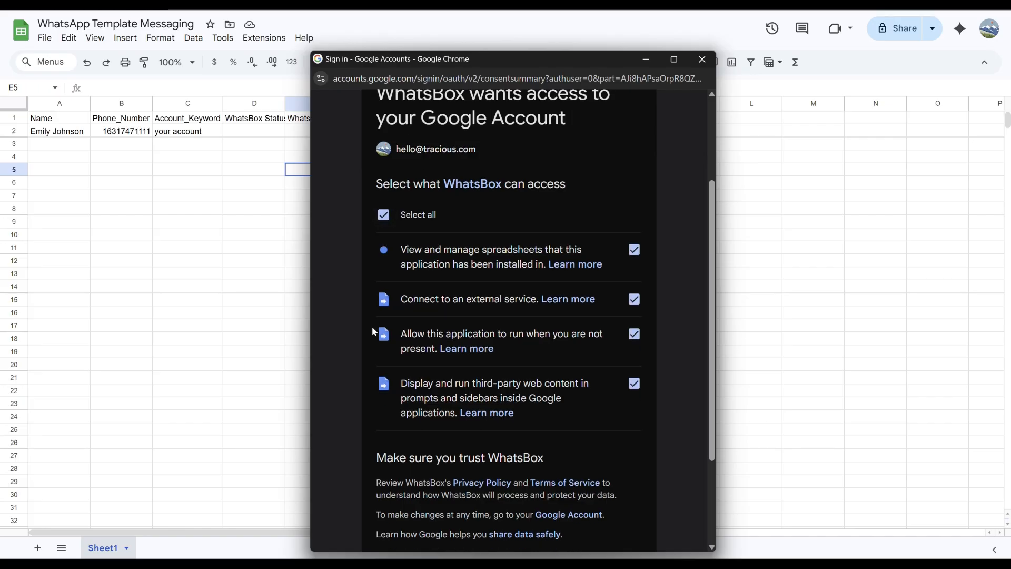
{"action": "scroll", "coordinate": [372, 326], "scroll_direction": "down", "scroll_amount": 3}
{"action": "left_click", "coordinate": [562, 458]}
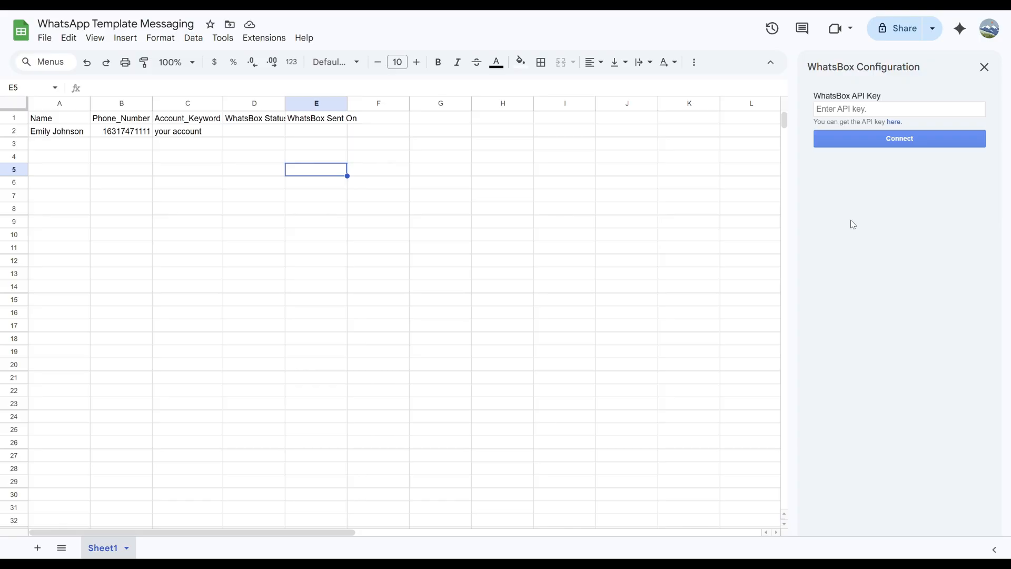
- Paste the API key into the WhatsBox API Key field and connect
{"action": "left_click", "coordinate": [854, 110]}
{"action": "key", "text": "ctrl+v"}
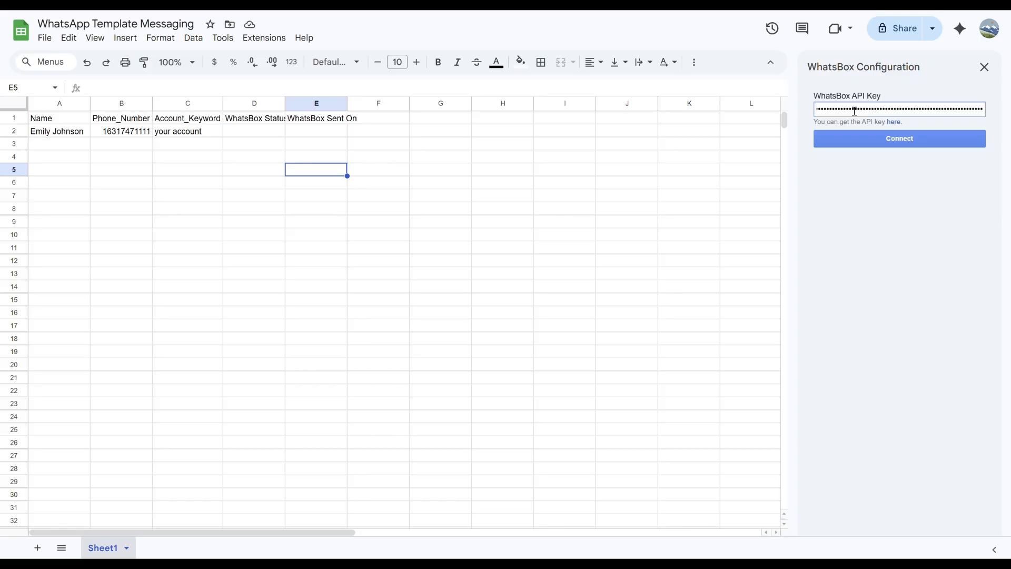
{"action": "left_click", "coordinate": [893, 142]}
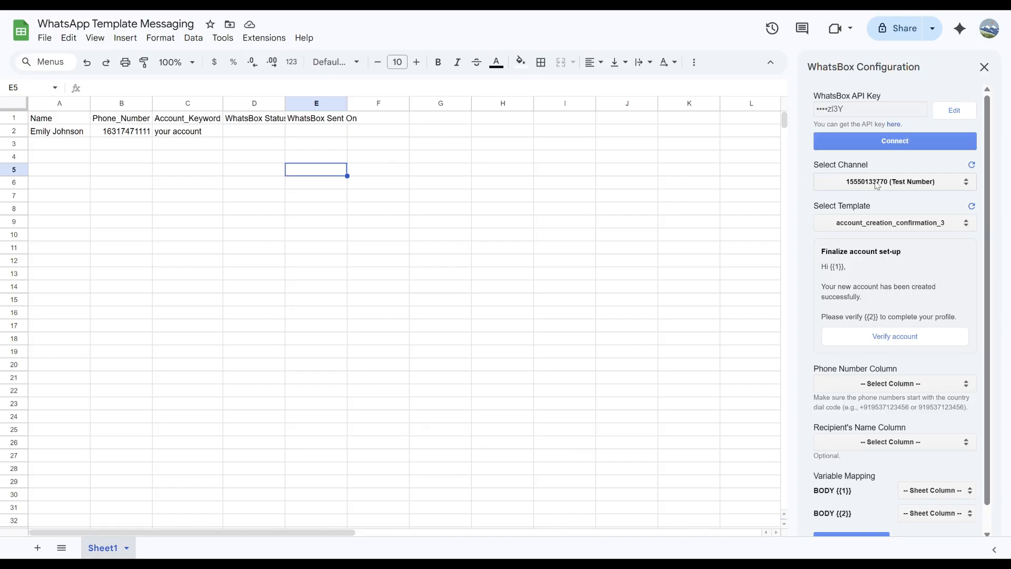
- Choose the WhatsBox number as channel and account_creation_confirmation_3 as the template
{"action": "left_click", "coordinate": [877, 184]}
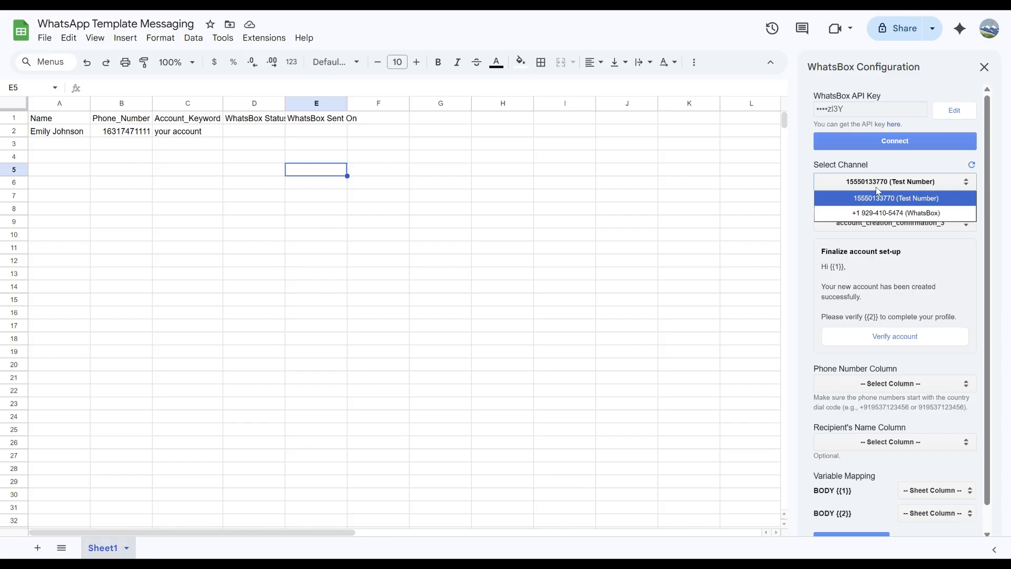
{"action": "left_click", "coordinate": [879, 207]}
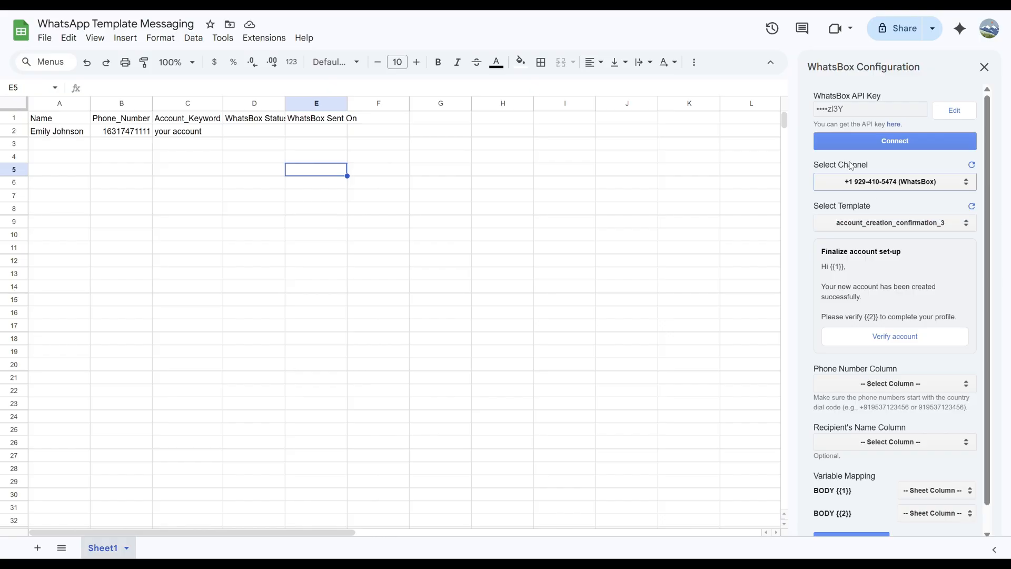
{"action": "left_click", "coordinate": [894, 223]}
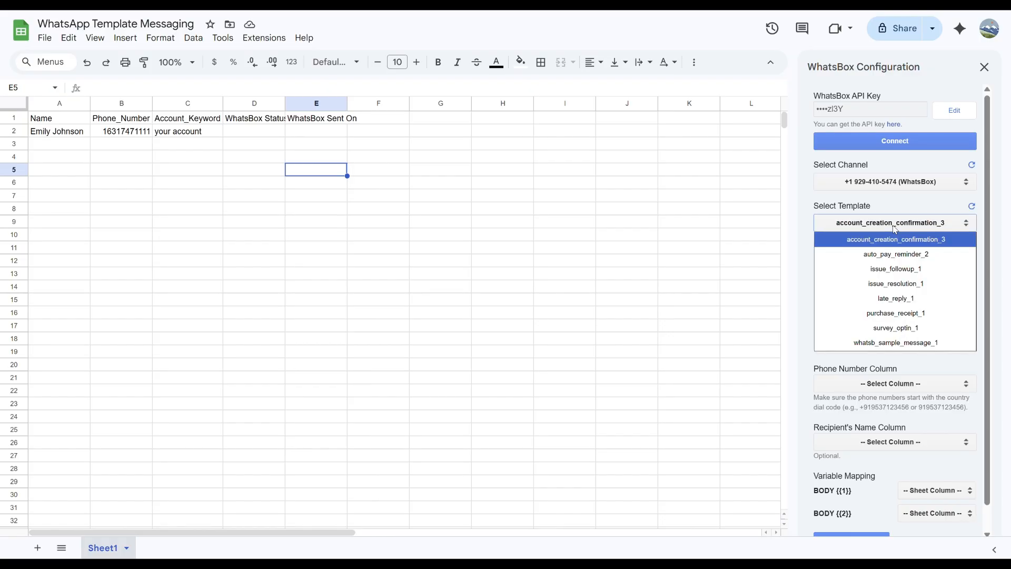
{"action": "left_click", "coordinate": [868, 245]}
- Try survey_optin_1 in the template list, then return to account_creation_confirmation_3
{"action": "scroll", "coordinate": [879, 288], "scroll_direction": "down", "scroll_amount": 1}
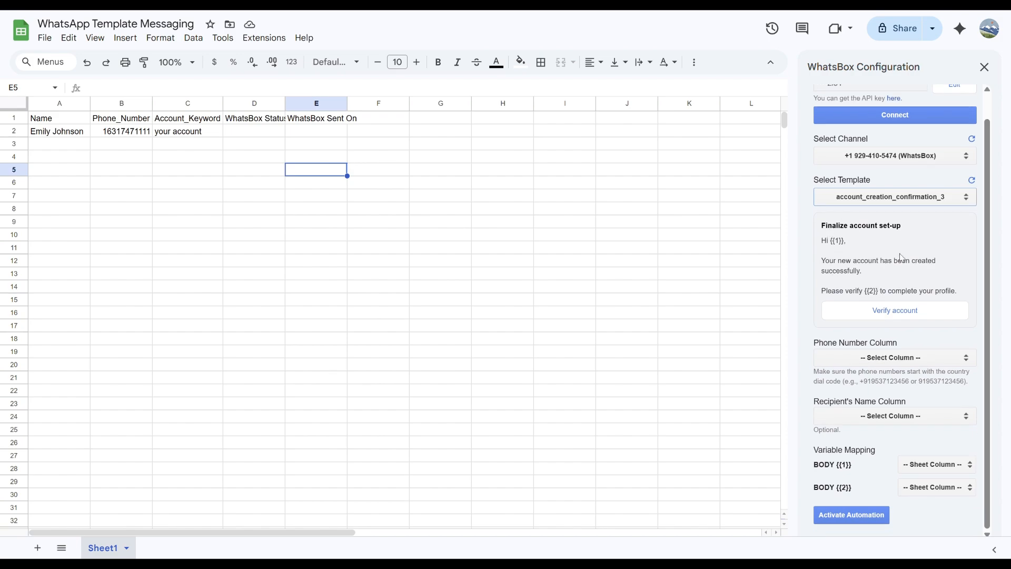
{"action": "left_click", "coordinate": [854, 197]}
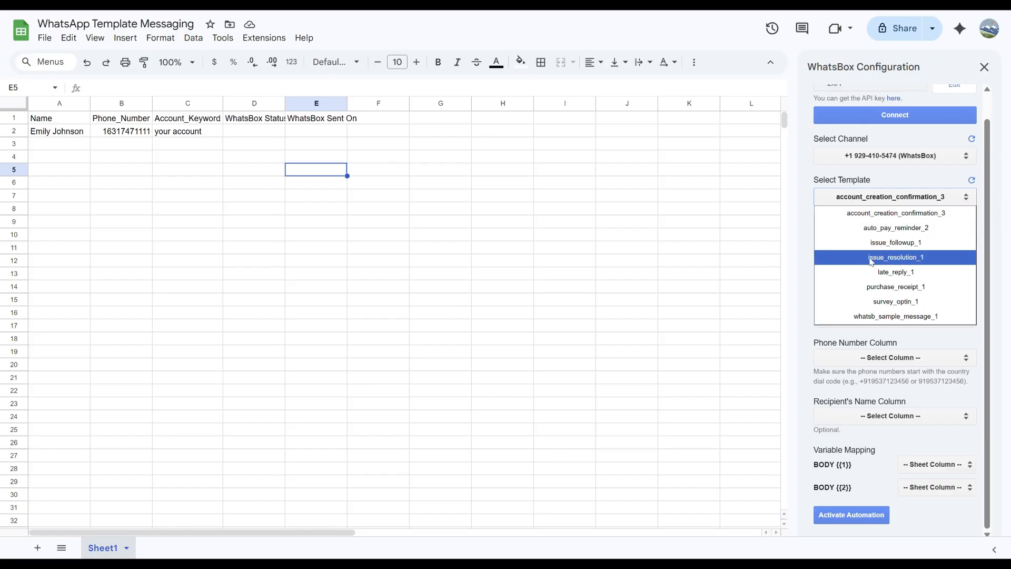
{"action": "key", "text": "Escape"}
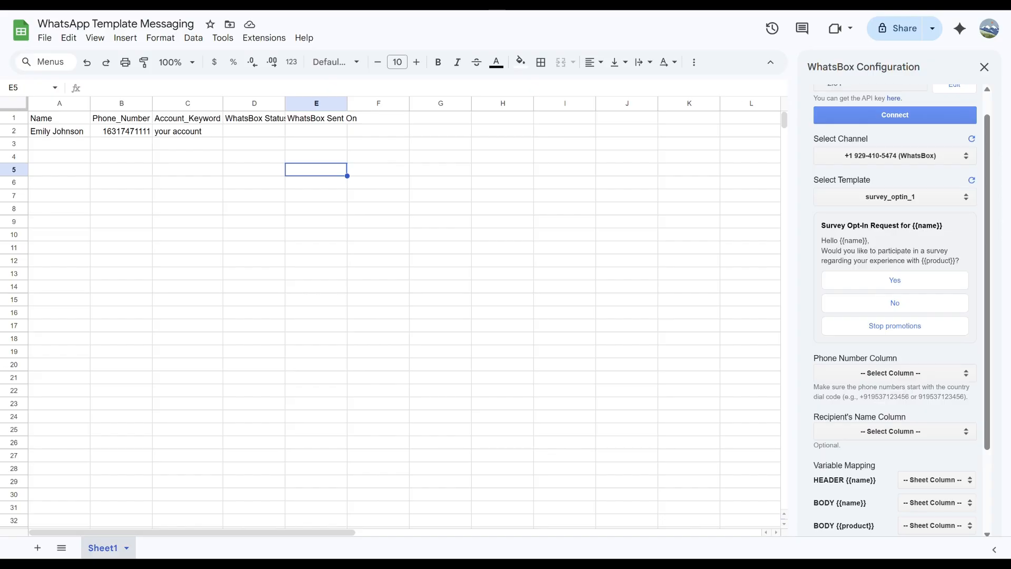
{"action": "left_click", "coordinate": [898, 197]}
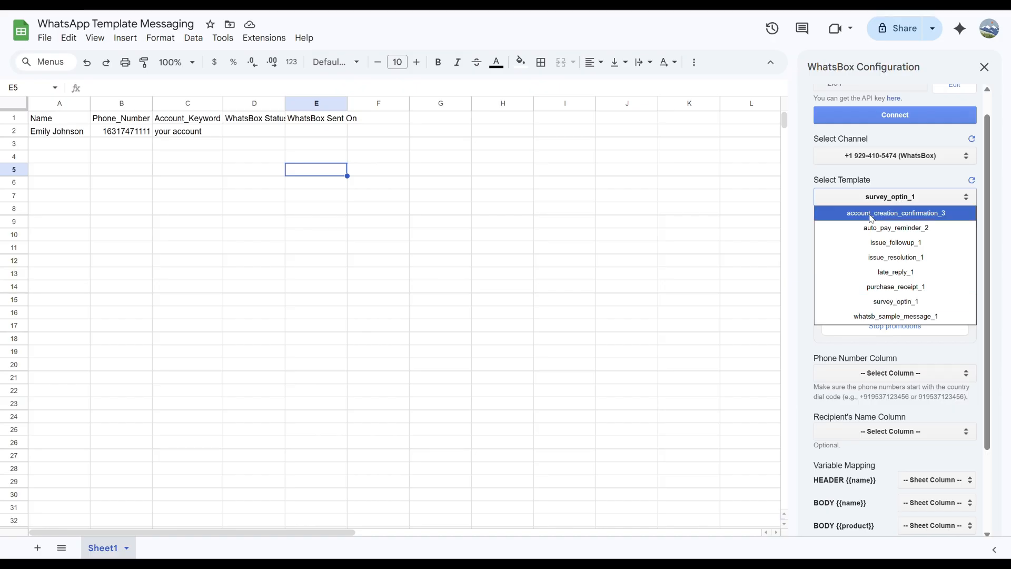
{"action": "left_click", "coordinate": [870, 214]}
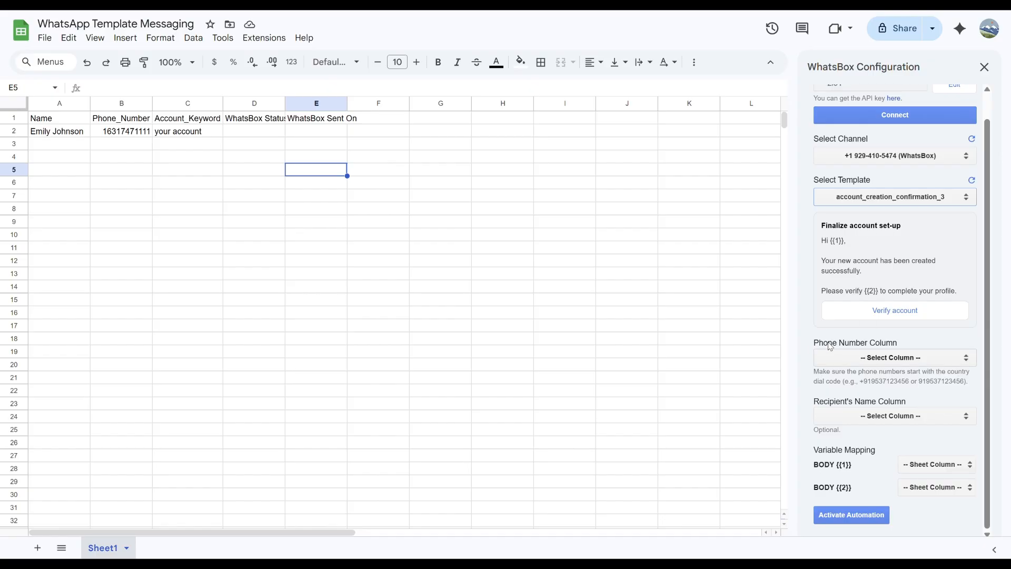
- Map the phone number column to Phone_Number and recipient names to Name
{"action": "left_click", "coordinate": [913, 360]}
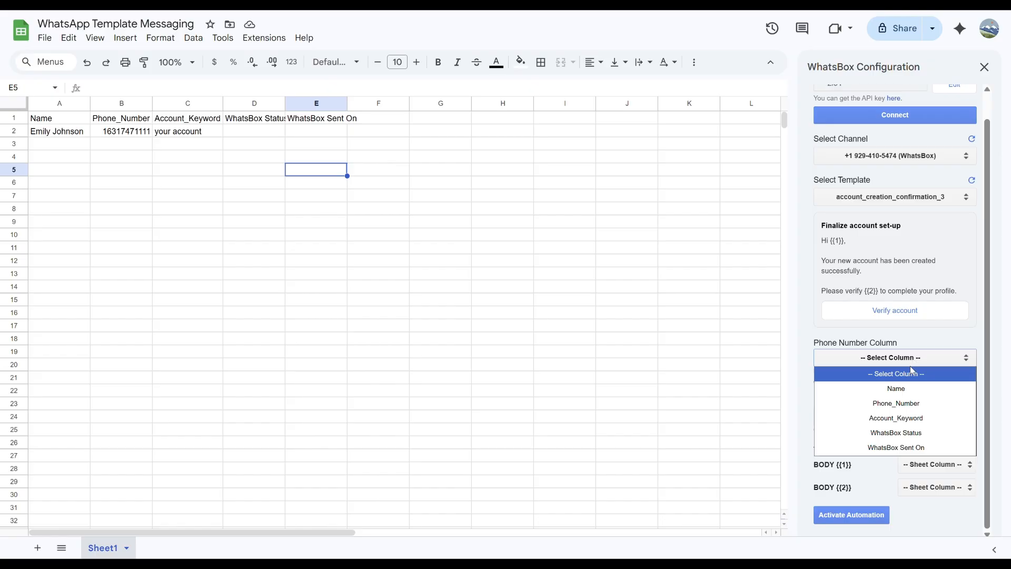
{"action": "left_click", "coordinate": [913, 403]}
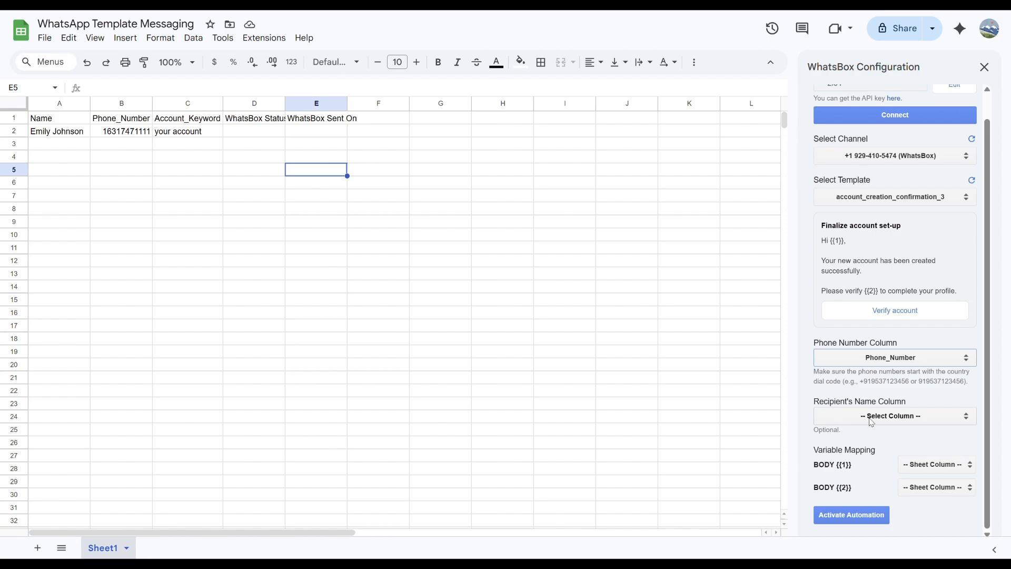
{"action": "left_click", "coordinate": [892, 415]}
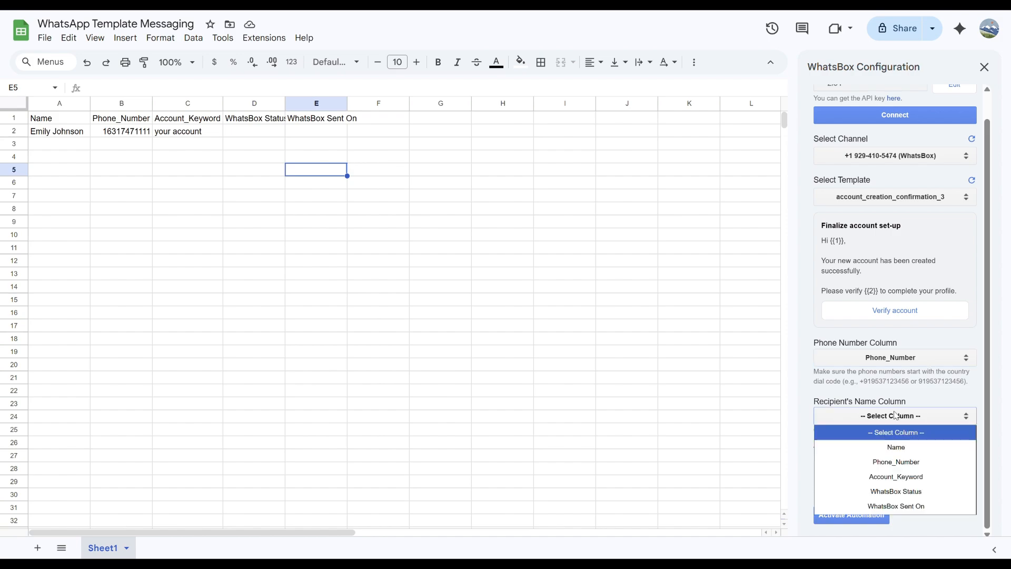
{"action": "left_click", "coordinate": [914, 448]}
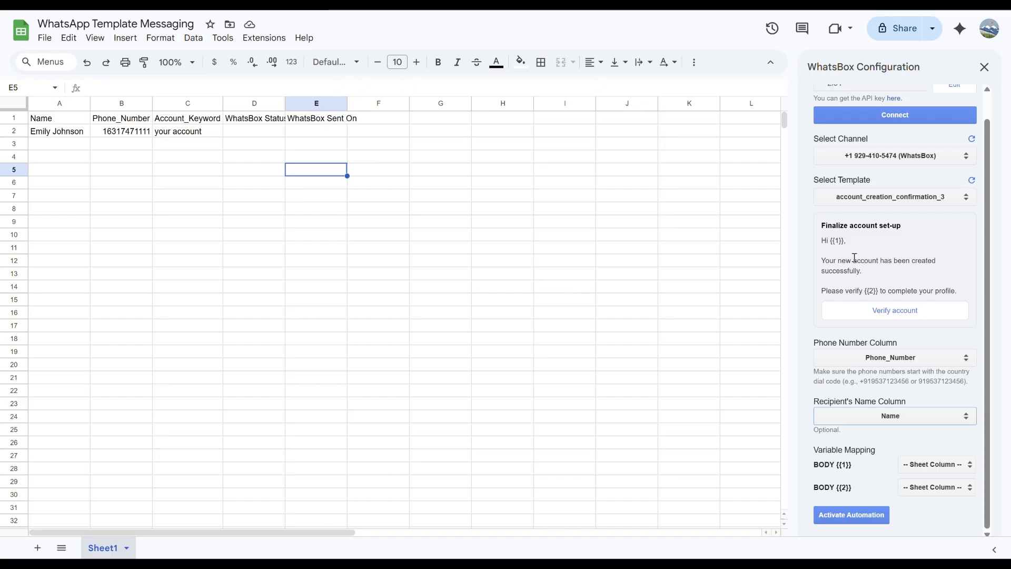
- Map the BODY {{1}} variable to the Name column
{"action": "double_click", "coordinate": [837, 241]}
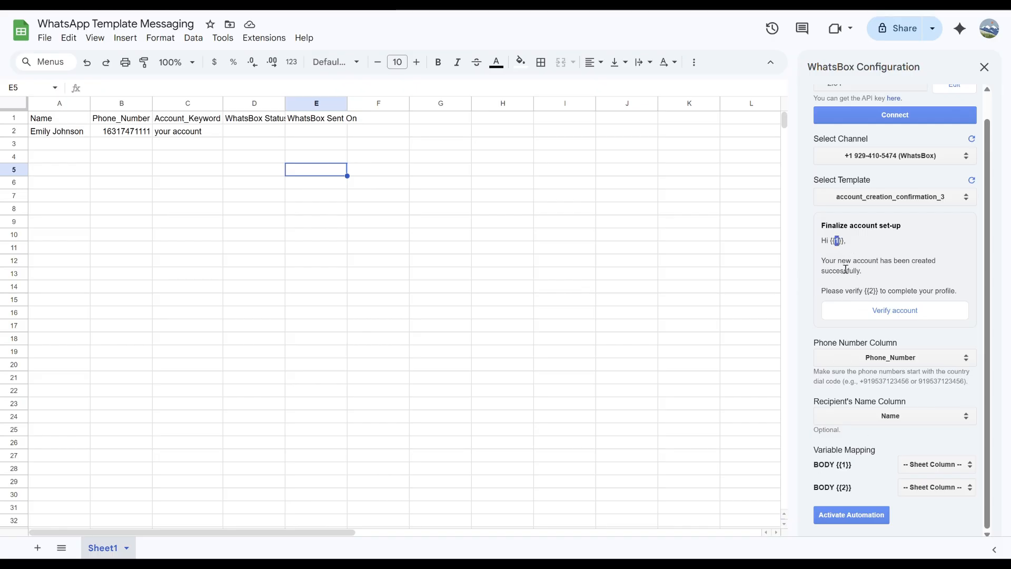
{"action": "triple_click", "coordinate": [819, 466]}
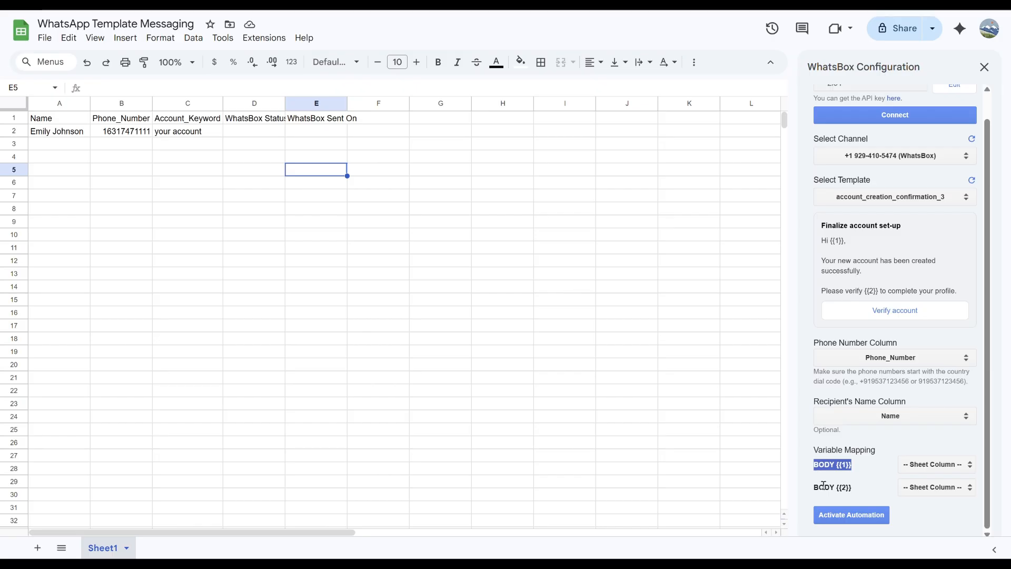
{"action": "left_click", "coordinate": [856, 466]}
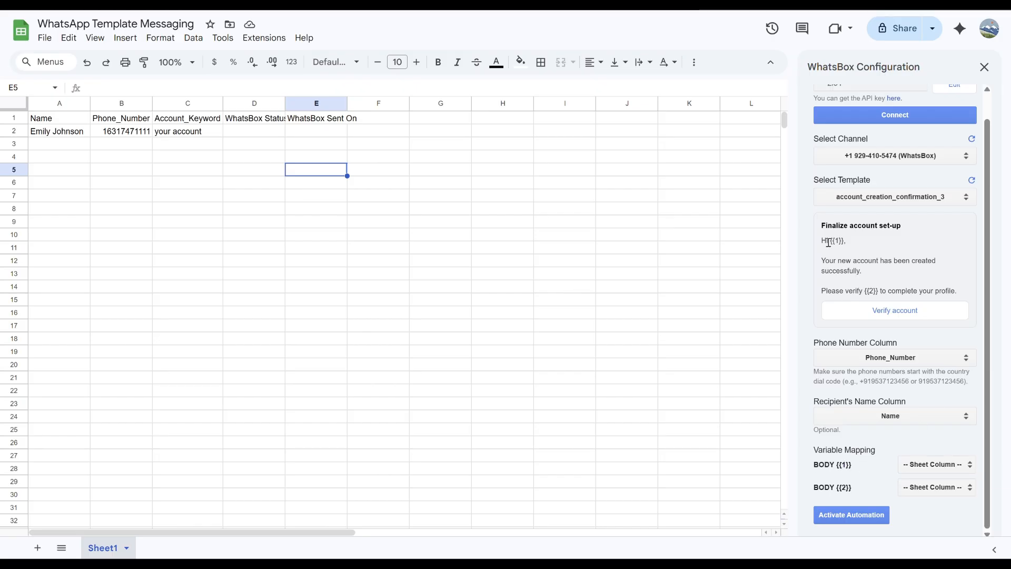
{"action": "left_click", "coordinate": [923, 468]}
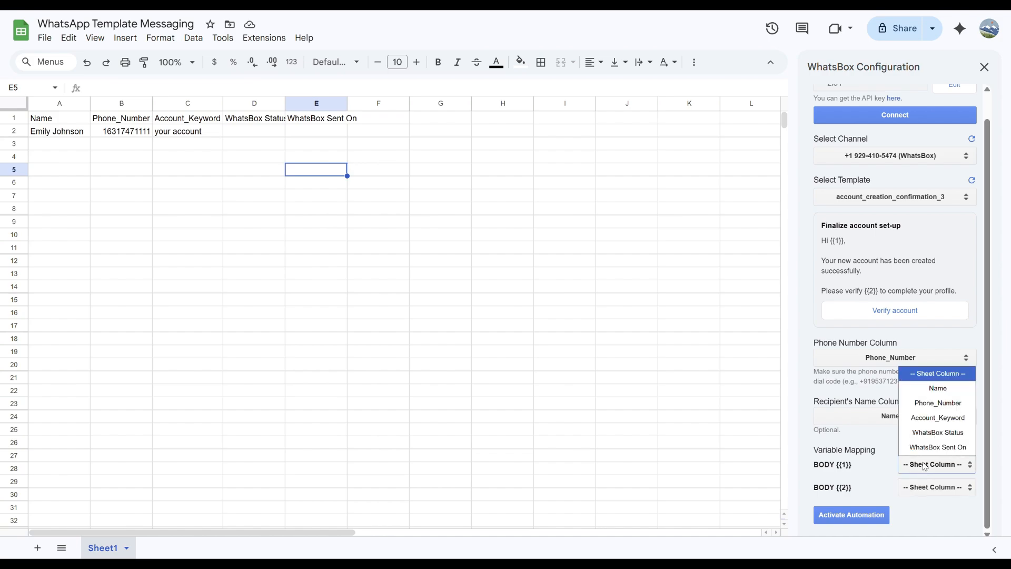
{"action": "left_click", "coordinate": [929, 392]}
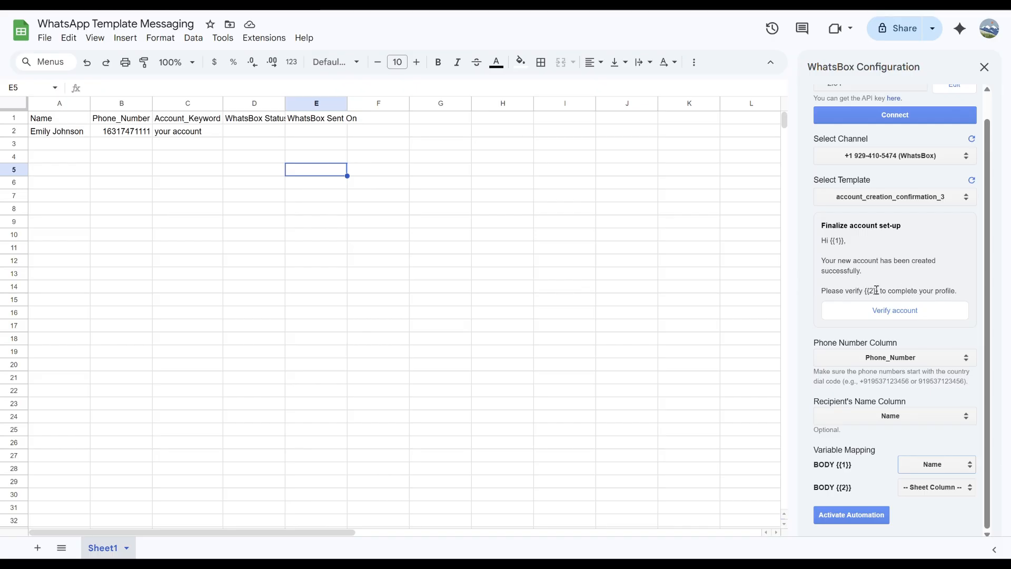
- Map BODY {{2}} to the Account_Keyword column and activate the automation
{"action": "left_click", "coordinate": [184, 124]}
{"action": "left_click", "coordinate": [196, 135]}
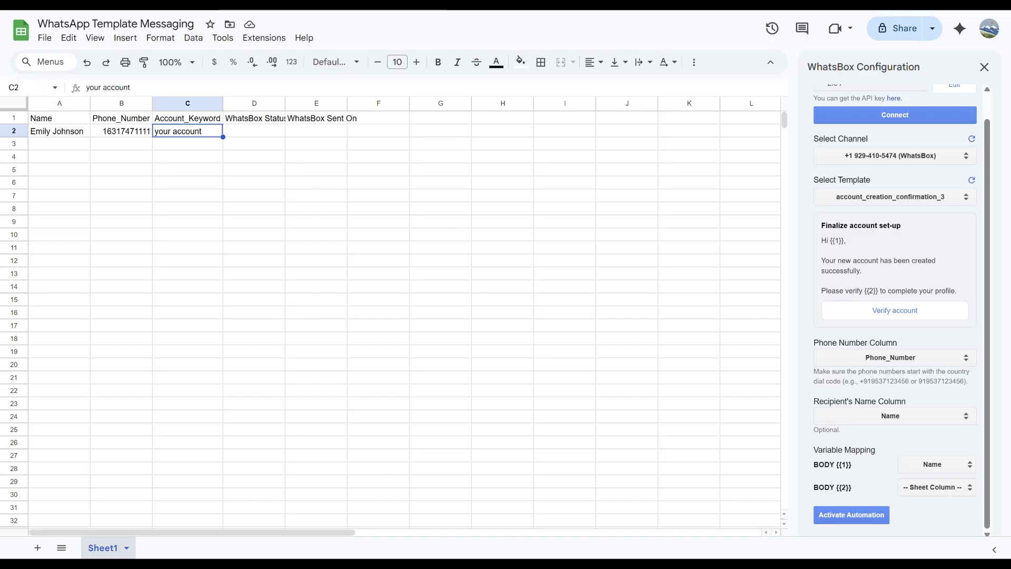
{"action": "left_click", "coordinate": [919, 489]}
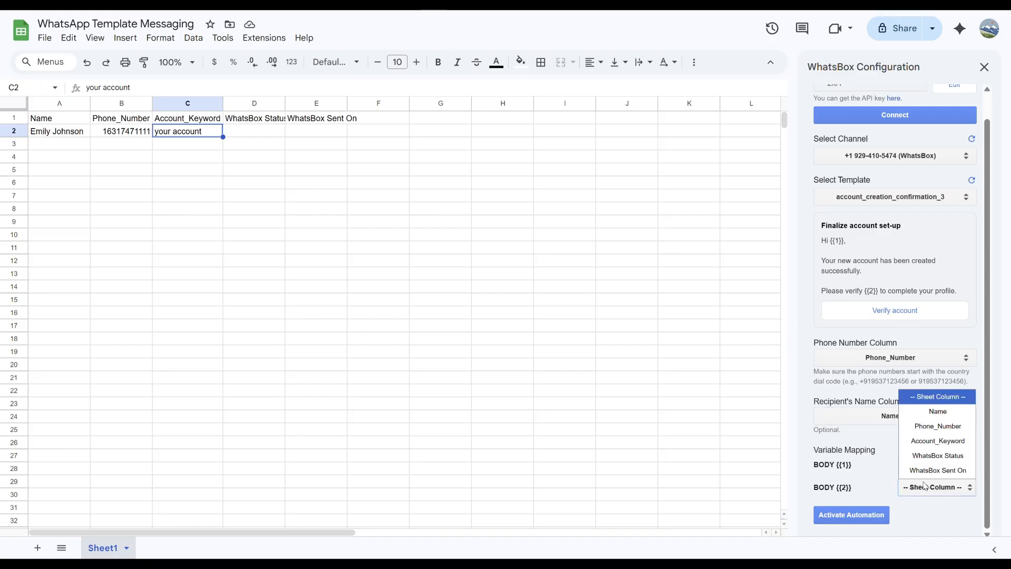
{"action": "left_click", "coordinate": [931, 439]}
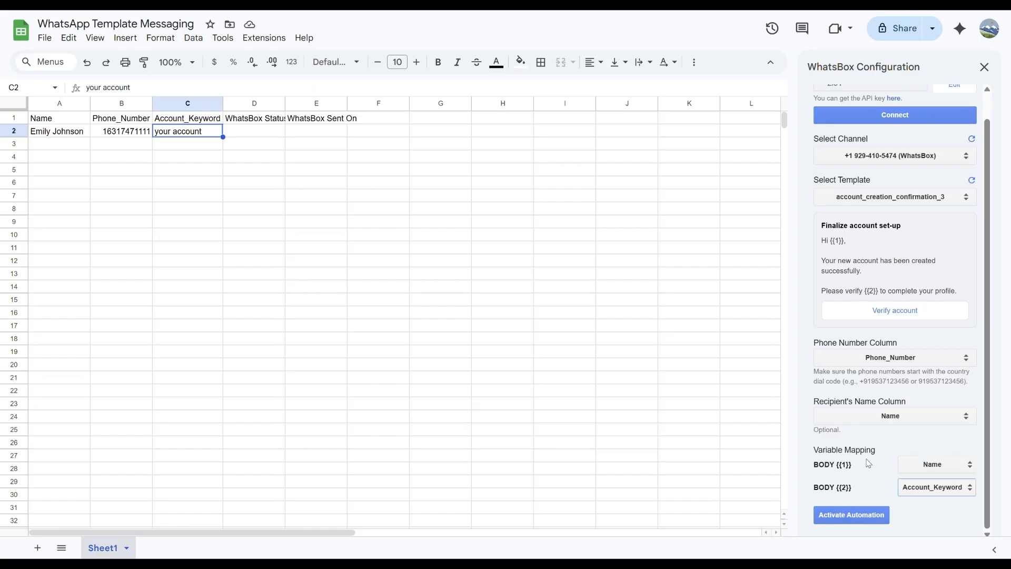
{"action": "left_click", "coordinate": [849, 519]}
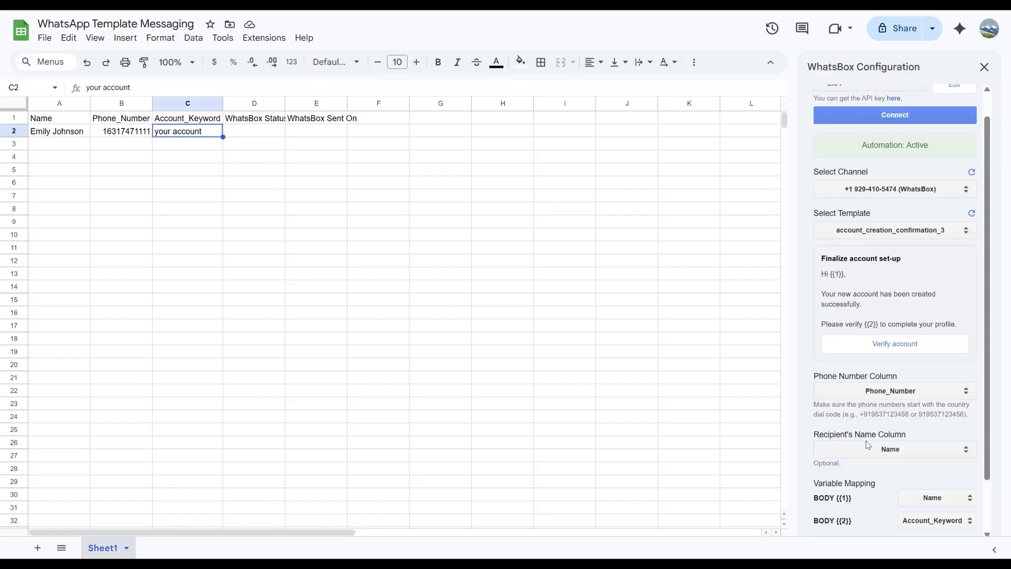
- Send to pending rows, confirm, and check row 2's Sent status and timestamp
{"action": "mouse_move", "coordinate": [871, 155]}
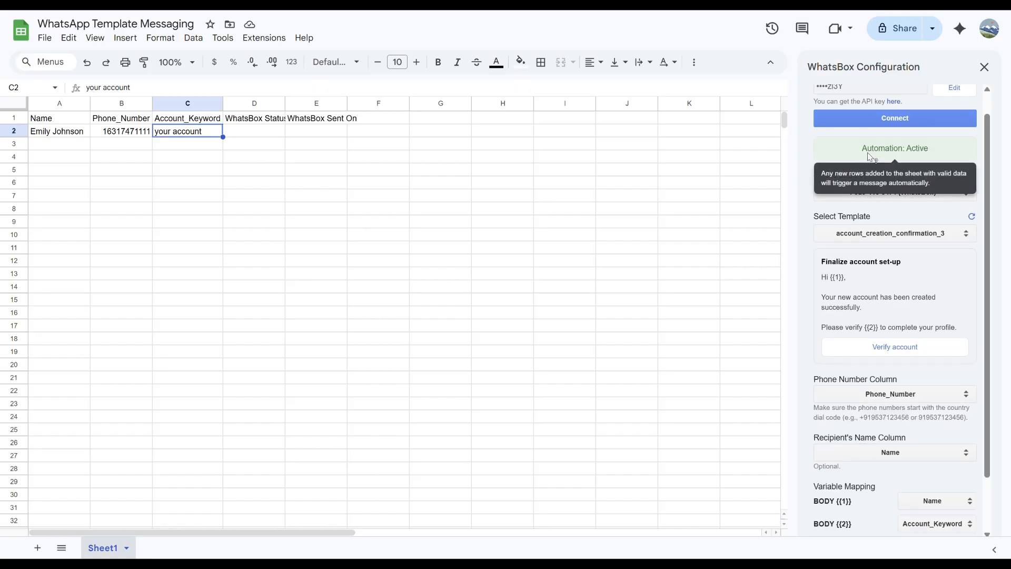
{"action": "scroll", "coordinate": [877, 395], "scroll_direction": "down", "scroll_amount": 2}
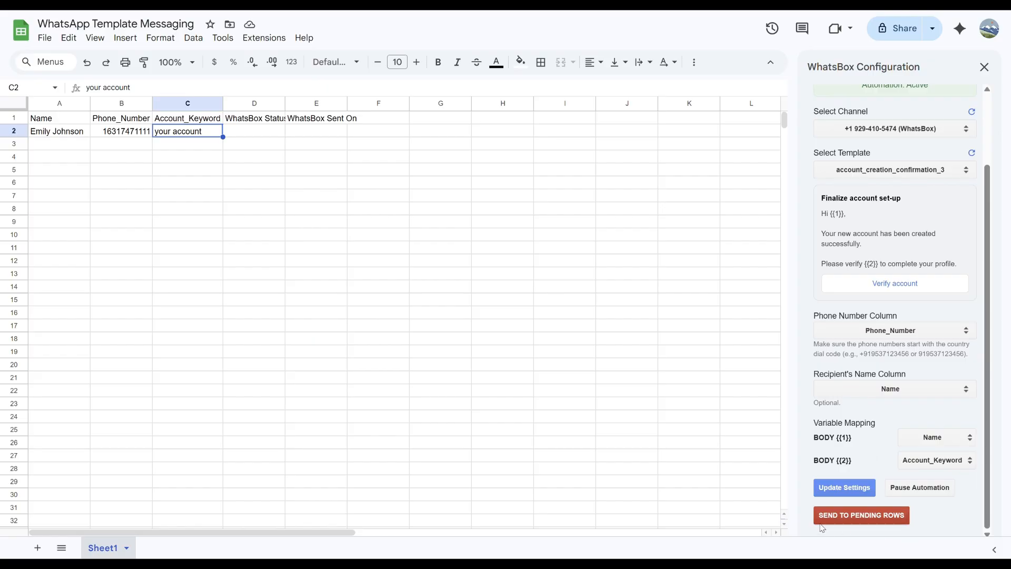
{"action": "left_click", "coordinate": [885, 519]}
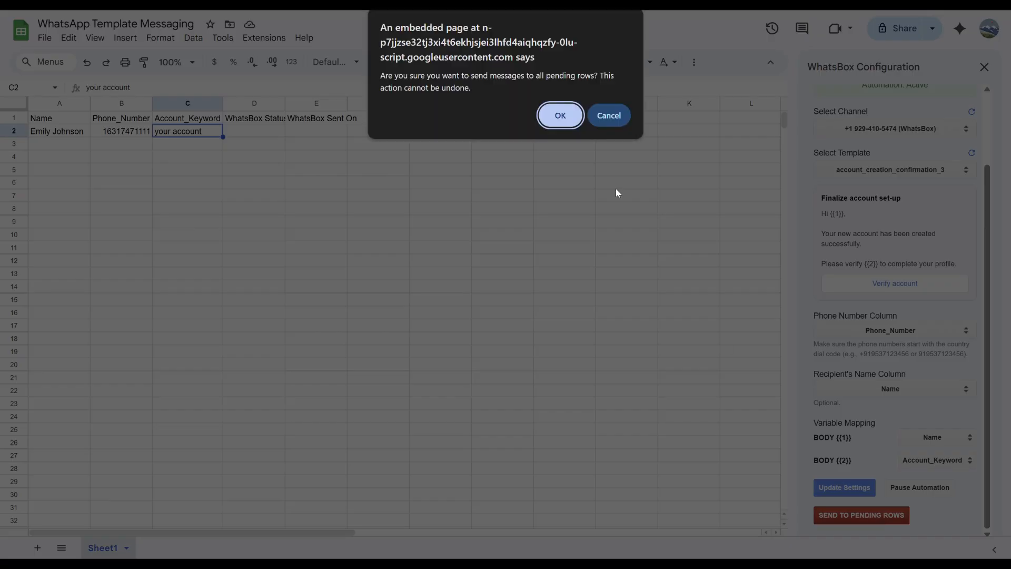
{"action": "left_click", "coordinate": [557, 126]}
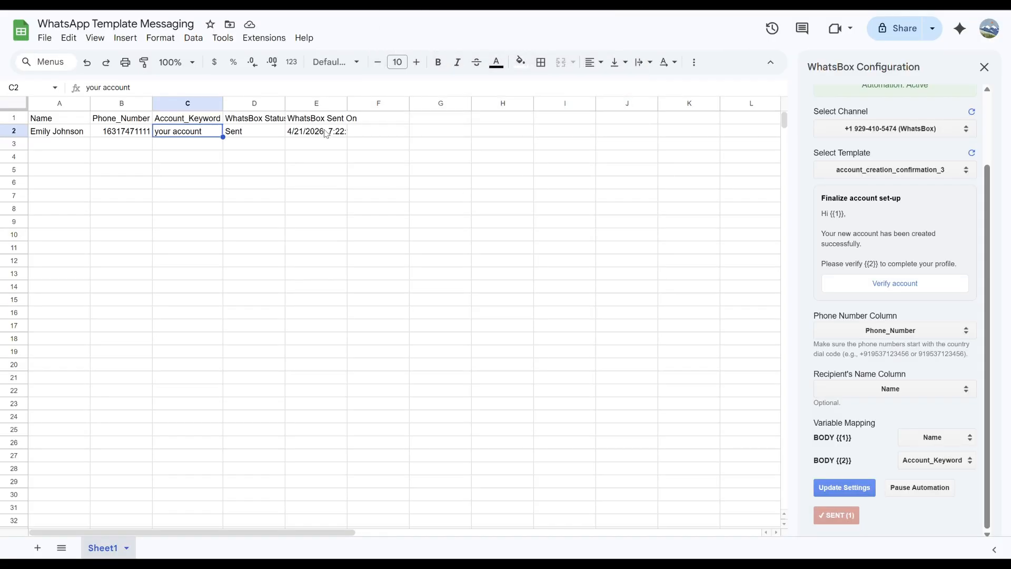
{"action": "left_click", "coordinate": [250, 135]}
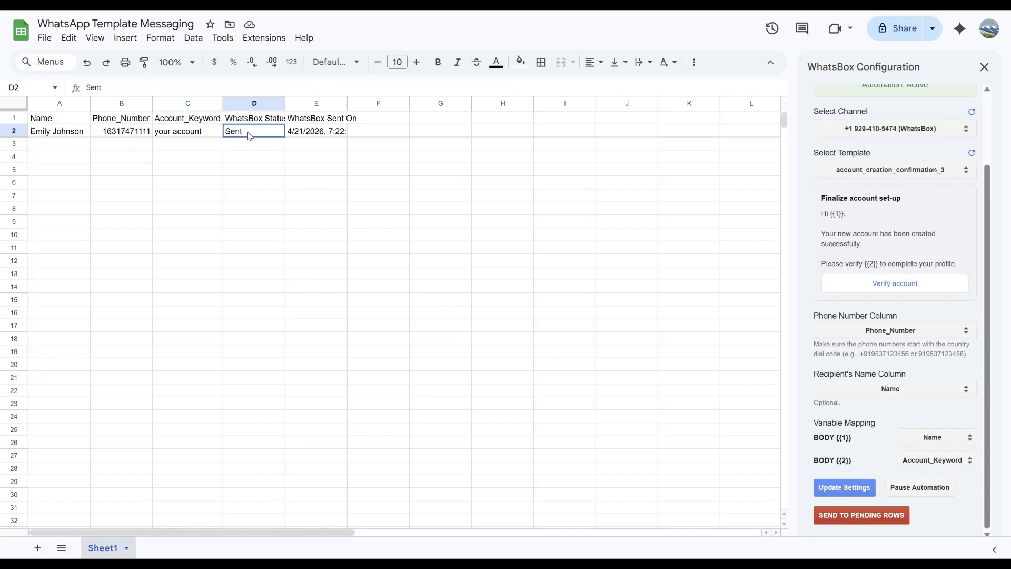
{"action": "key", "text": "Right"}
{"action": "key", "text": "Left"}
{"action": "key", "text": "Left"}
{"action": "key", "text": "Left"}
{"action": "key", "text": "Left"}
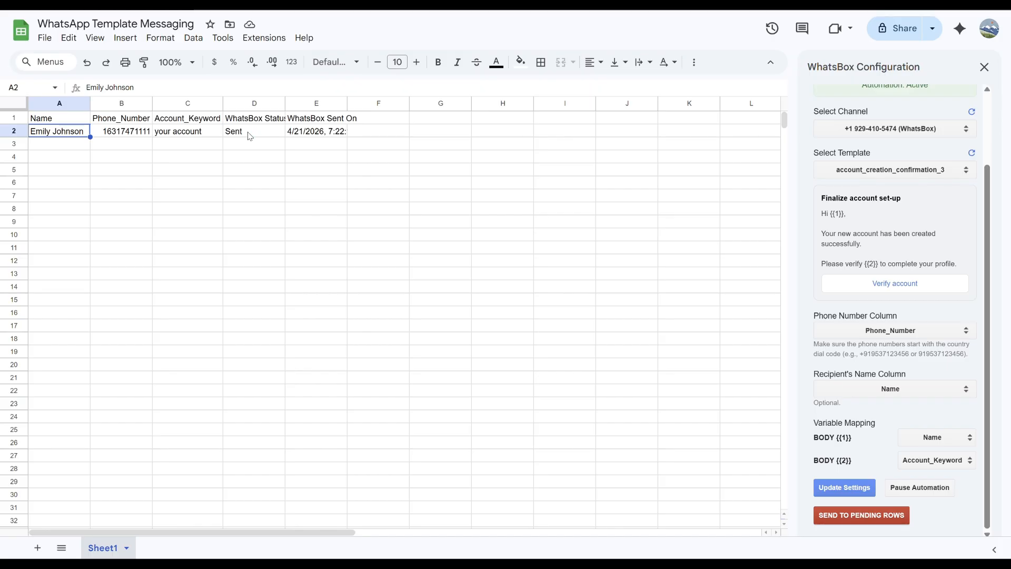
- Add a contact's name, phone number and keyword 'your account' in row 3, then check E3's timestamp
{"action": "key", "text": "Down"}
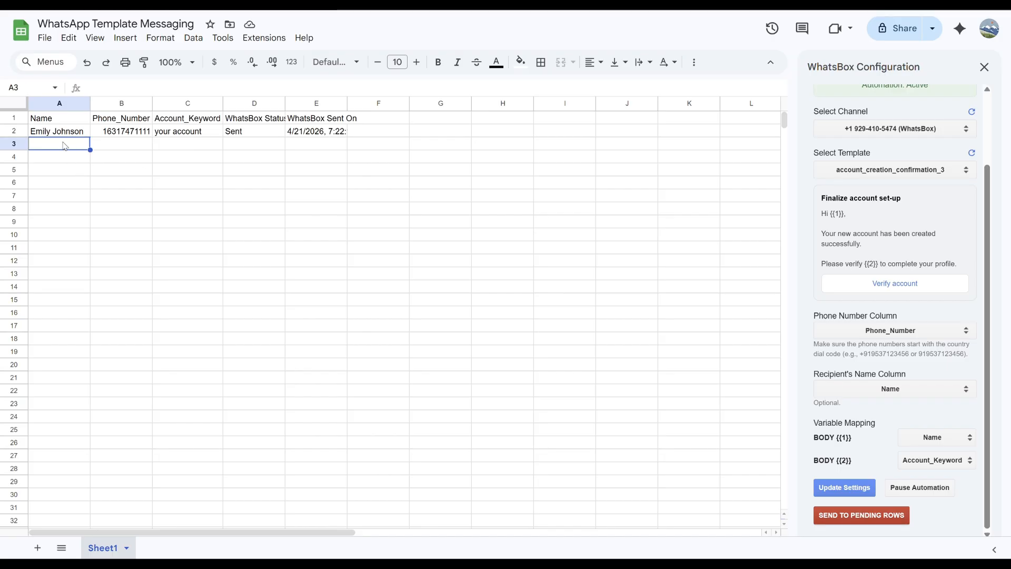
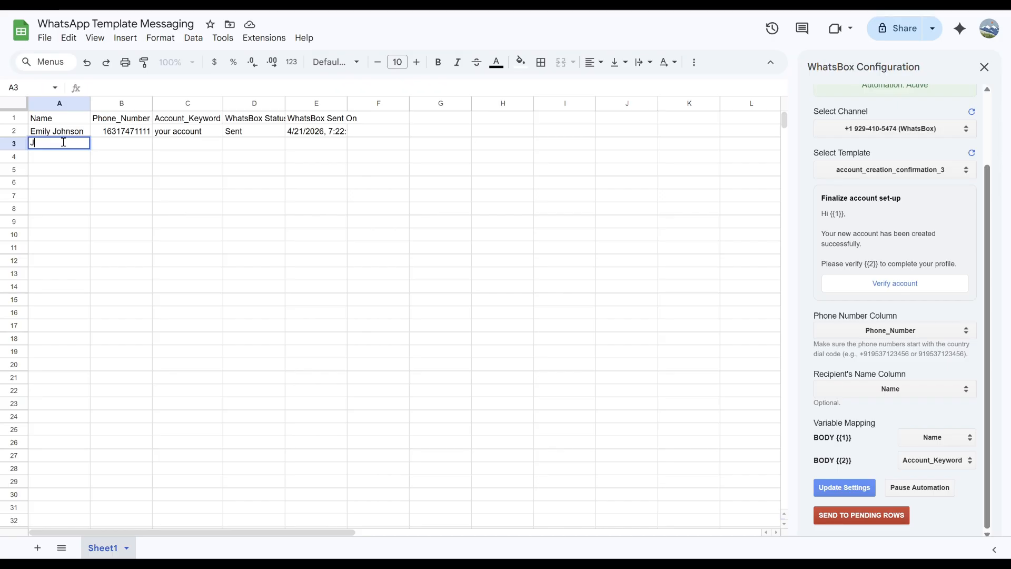
{"action": "key", "text": "Tab"}
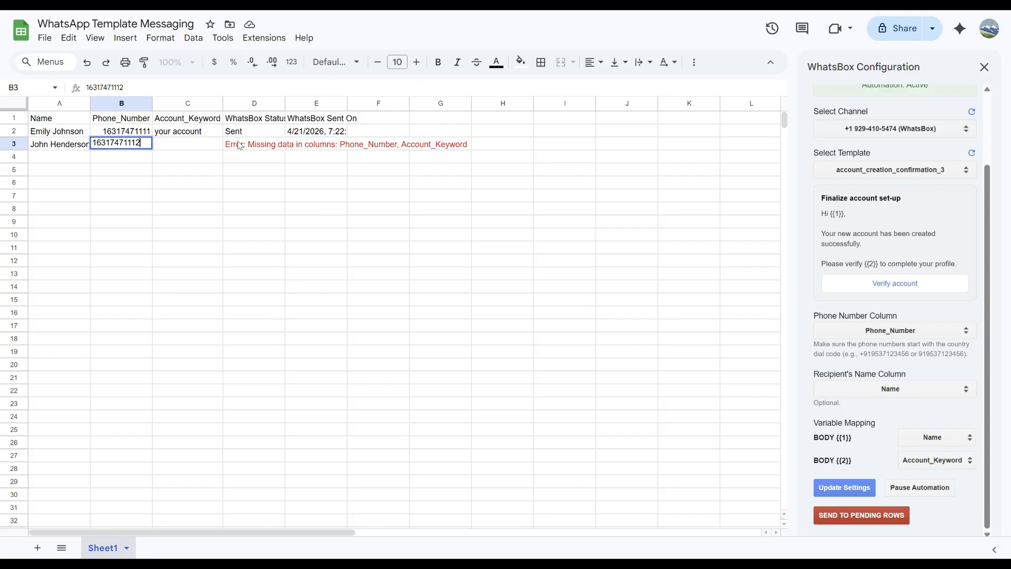
{"action": "key", "text": "Tab"}
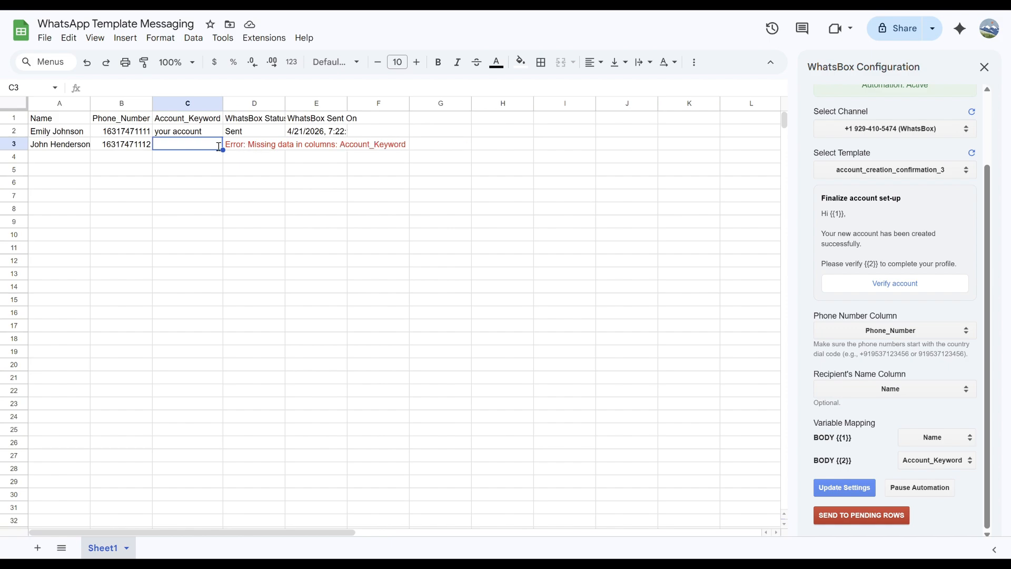
{"action": "key", "text": "Return"}
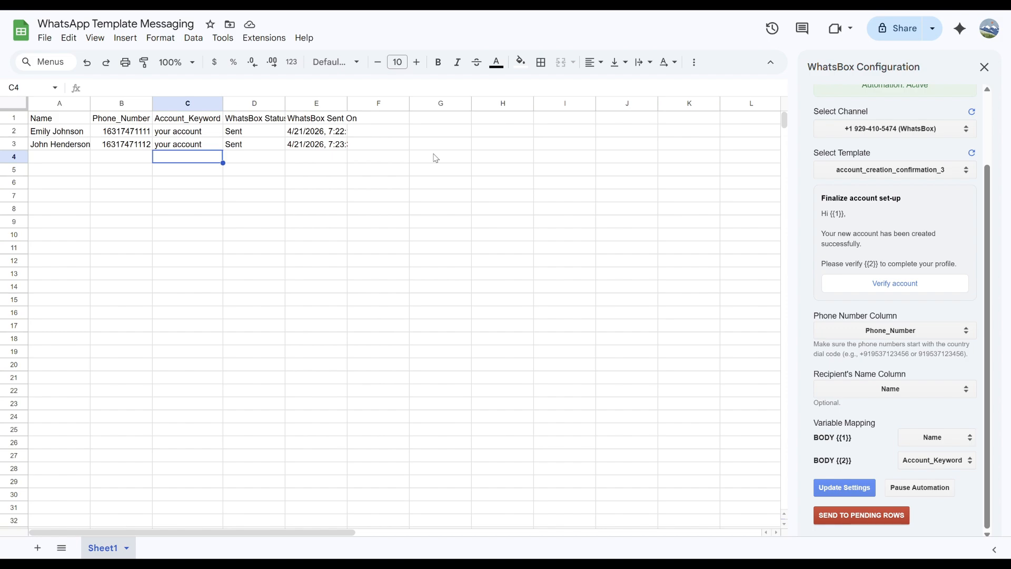
{"action": "left_click", "coordinate": [315, 146]}
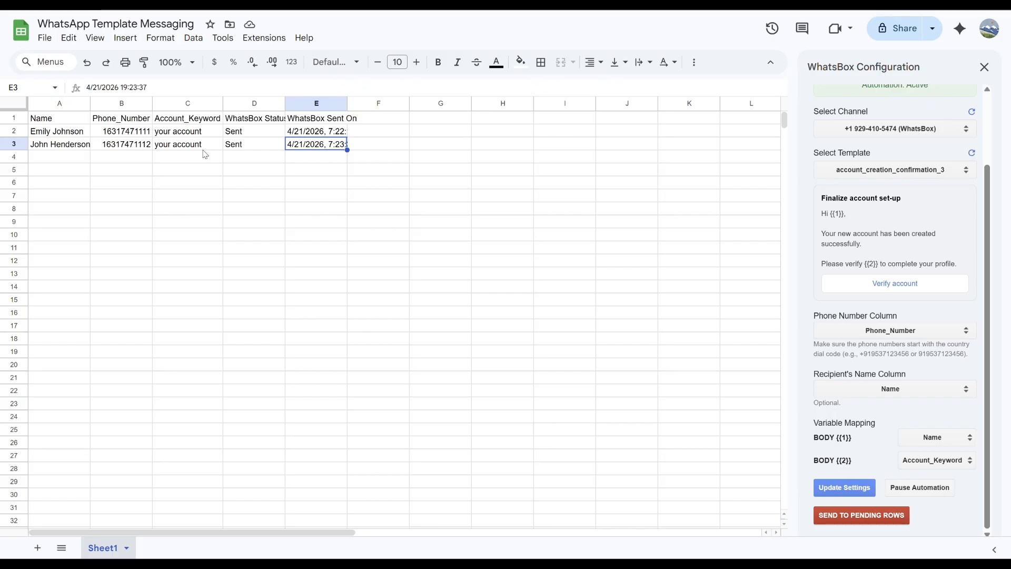
- Clear row 3's status and timestamp (D3:E3) and confirm it refills with Sent
{"action": "left_click", "coordinate": [242, 148]}
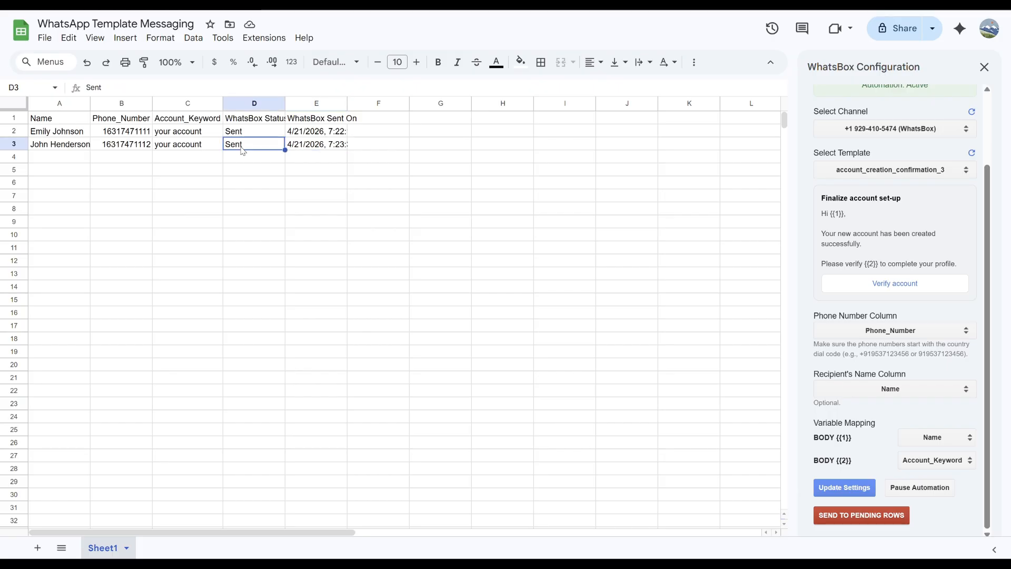
{"action": "key", "text": "shift+Right"}
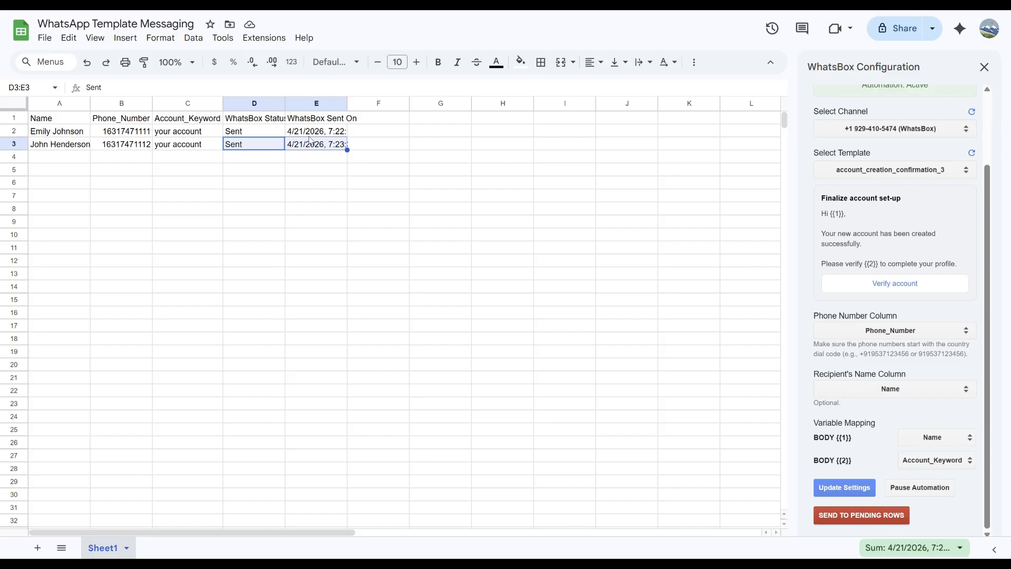
{"action": "key", "text": "Delete"}
{"action": "key", "text": "Down"}
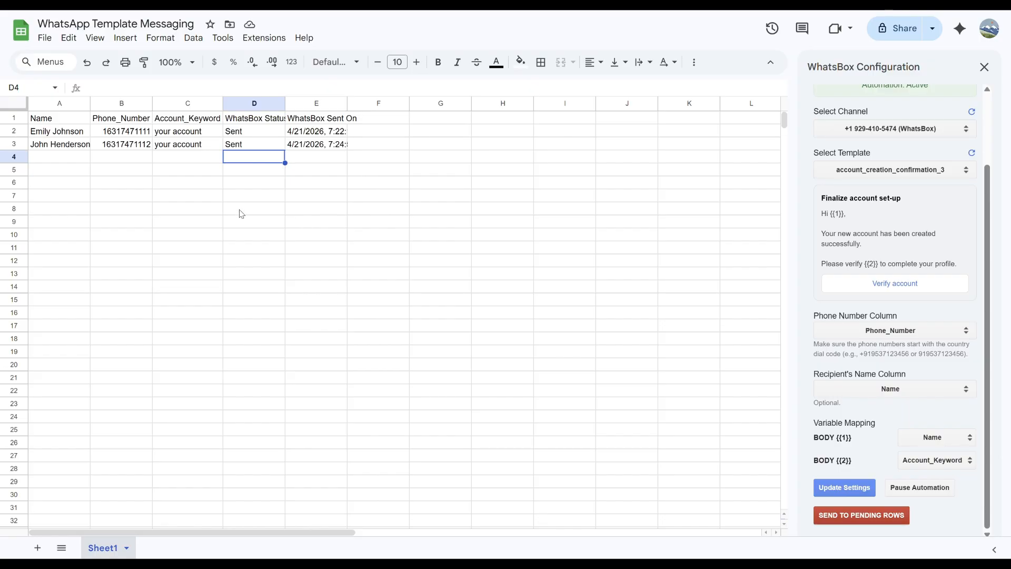
{"action": "left_click", "coordinate": [228, 147]}
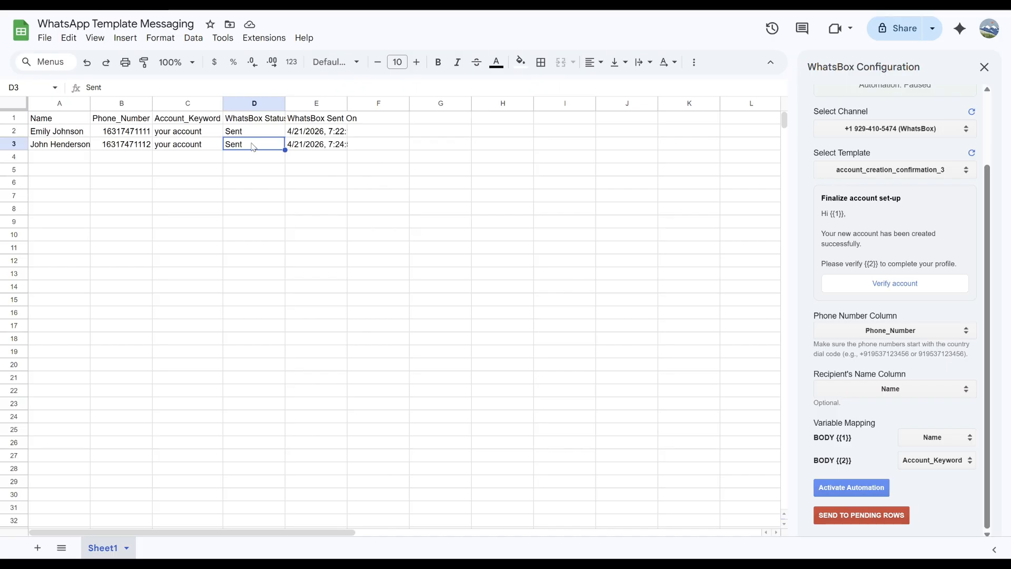
- Clear row 3's WhatsBox Status and Sent On cells (D3:E3) again
{"action": "key", "text": "Left"}
{"action": "key", "text": "Right"}
{"action": "key", "text": "shift+Right"}
{"action": "key", "text": "Delete"}
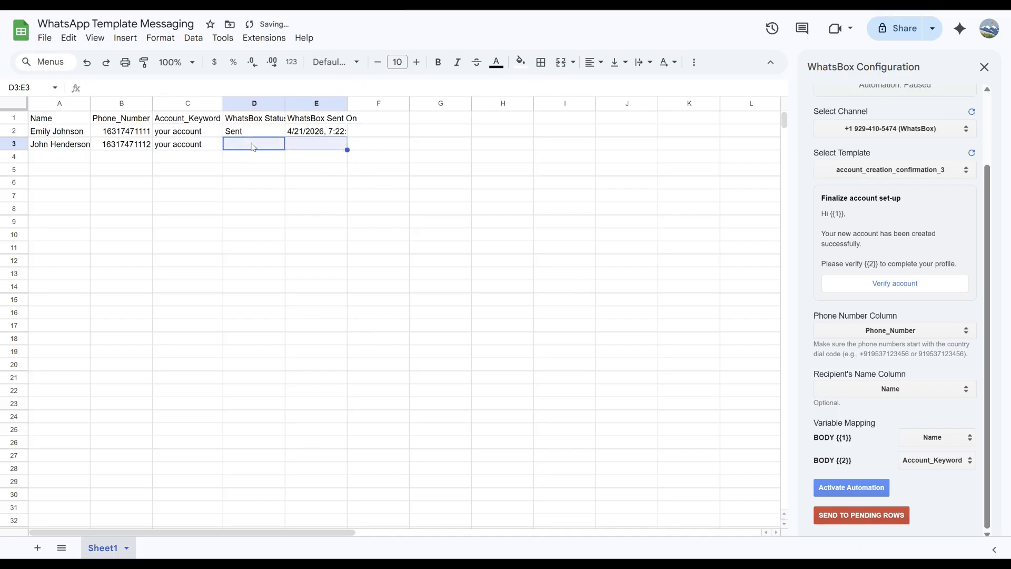
{"action": "key", "text": "Down"}
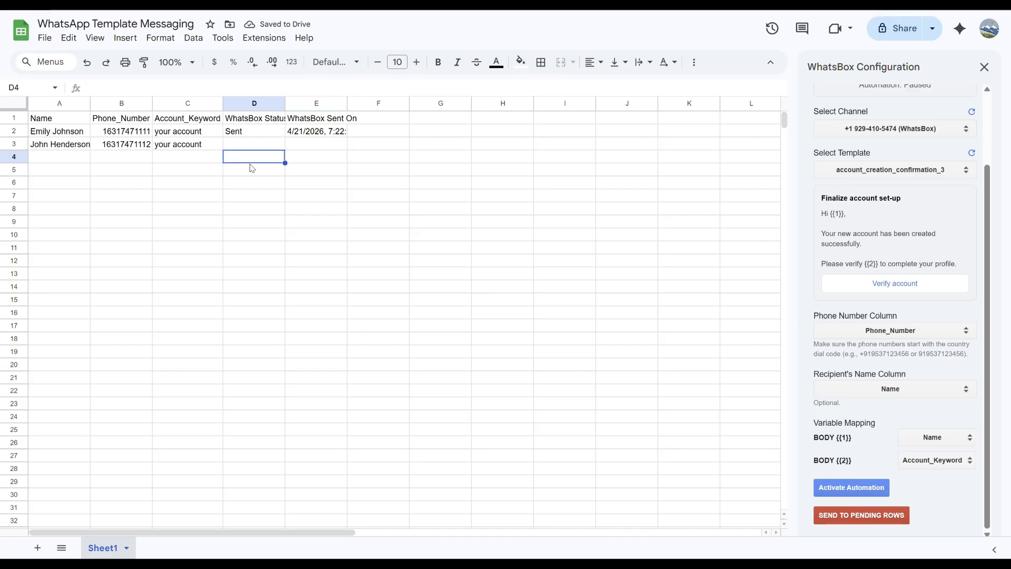
{"action": "left_click", "coordinate": [252, 122]}
{"action": "key", "text": "Right"}
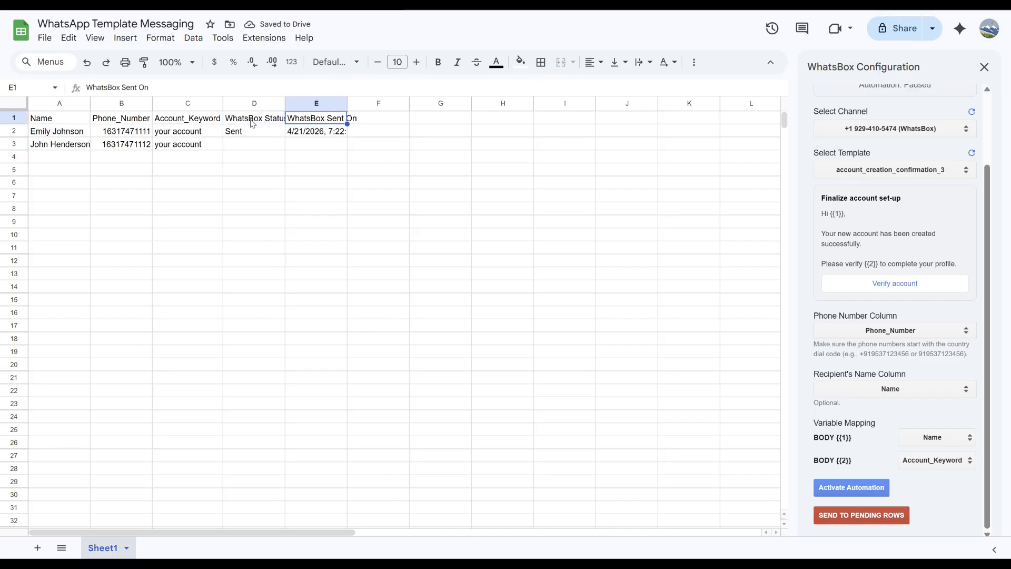
{"action": "key", "text": "Down"}
{"action": "key", "text": "Down"}
{"action": "key", "text": "Down"}
{"action": "key", "text": "Left"}
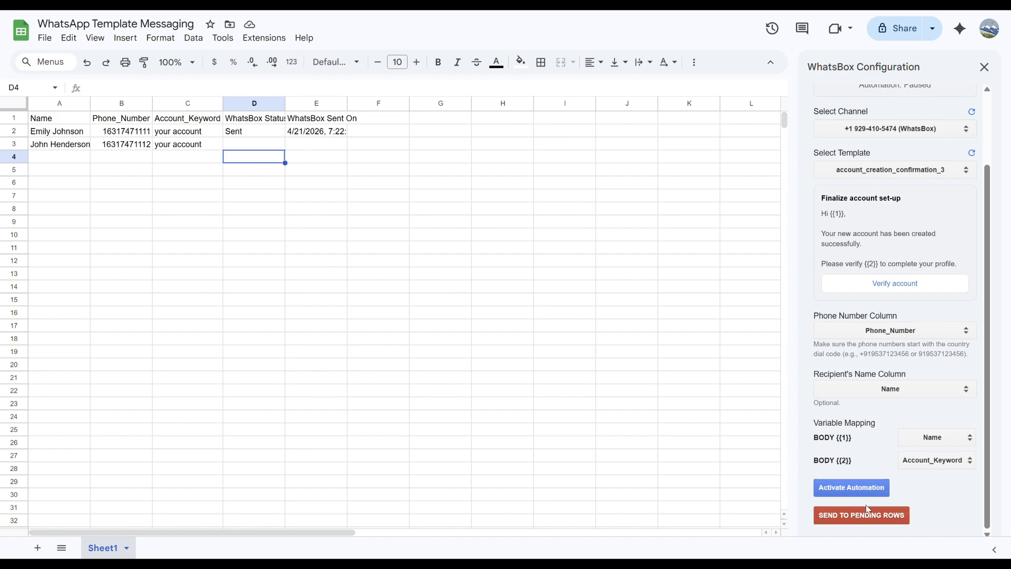
- Send to pending rows, check E3's new 19:26:02 timestamp, and reactivate the automation
{"action": "left_click", "coordinate": [853, 518]}
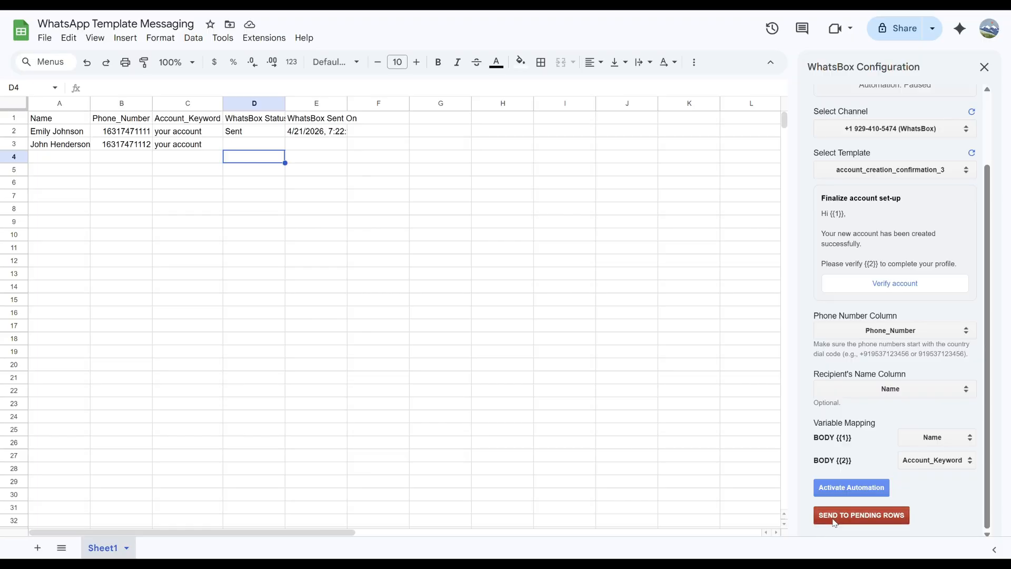
{"action": "left_click", "coordinate": [571, 116]}
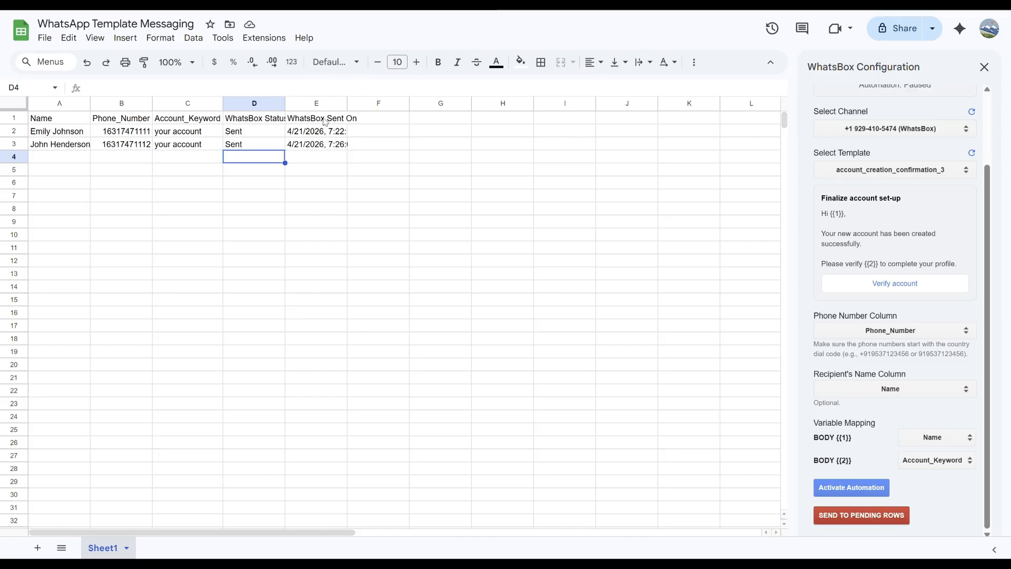
{"action": "left_click", "coordinate": [313, 148]}
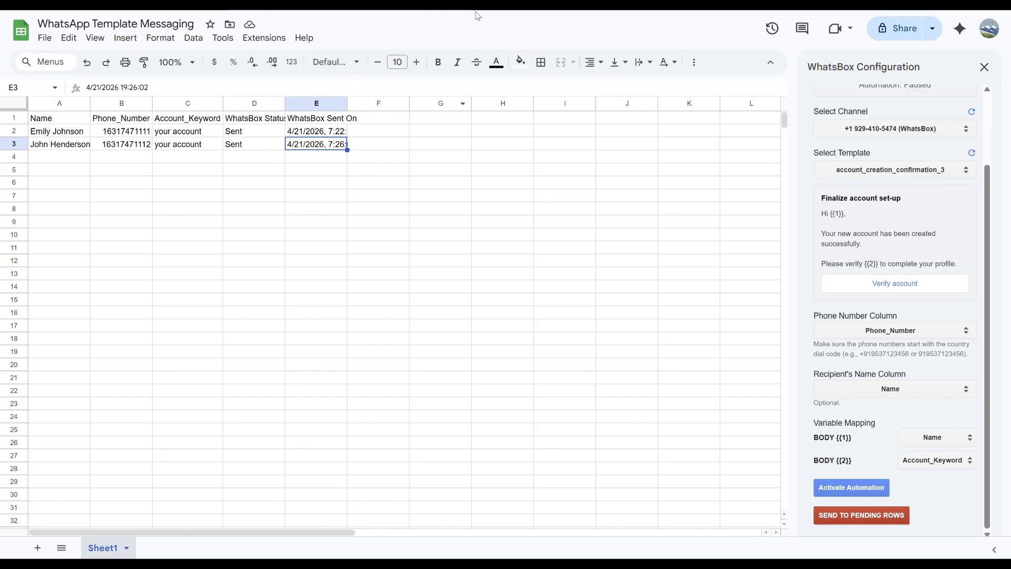
{"action": "left_click", "coordinate": [853, 489]}
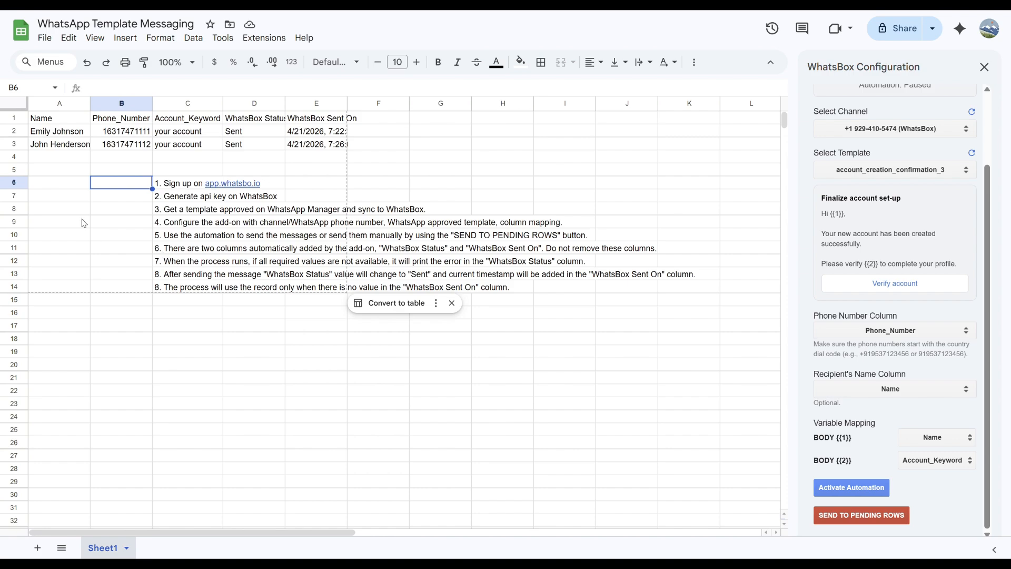
- Complete C6's sign-up link as app.whatsbox.io and step down through the instruction rows
{"action": "type", "text": "whatsbox.i"}
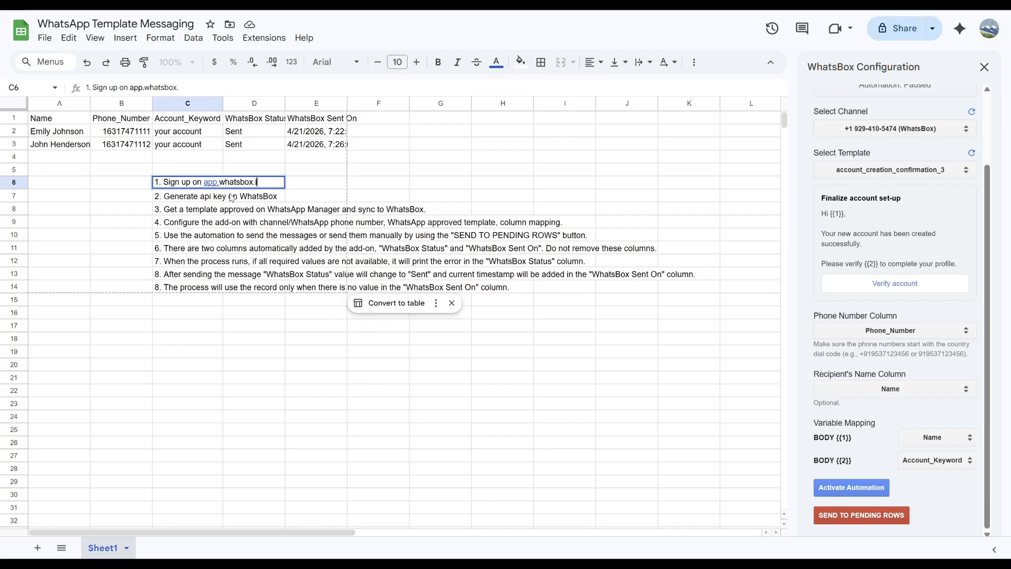
{"action": "type", "text": "o"}
{"action": "key", "text": "Return"}
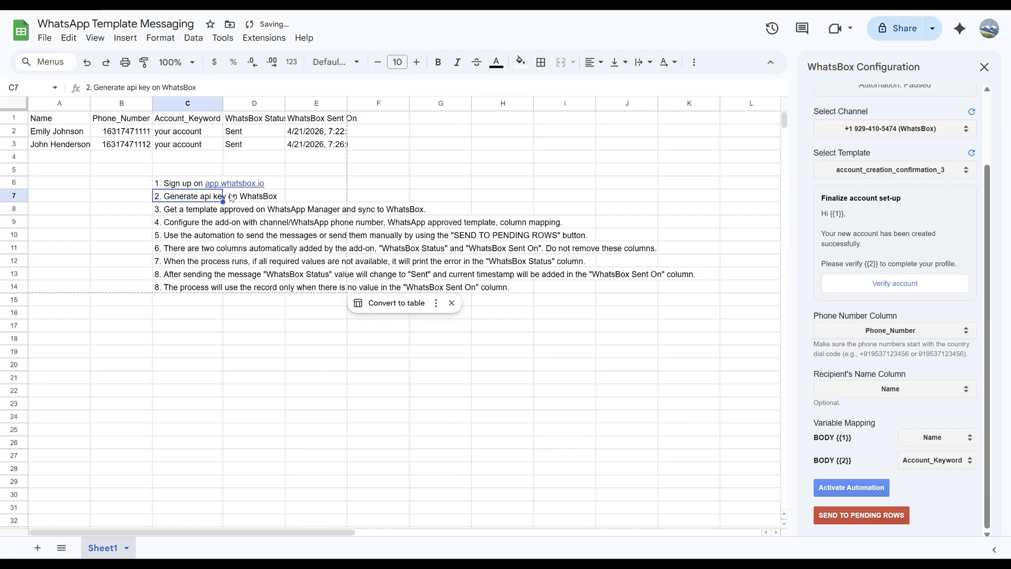
{"action": "key", "text": "Left"}
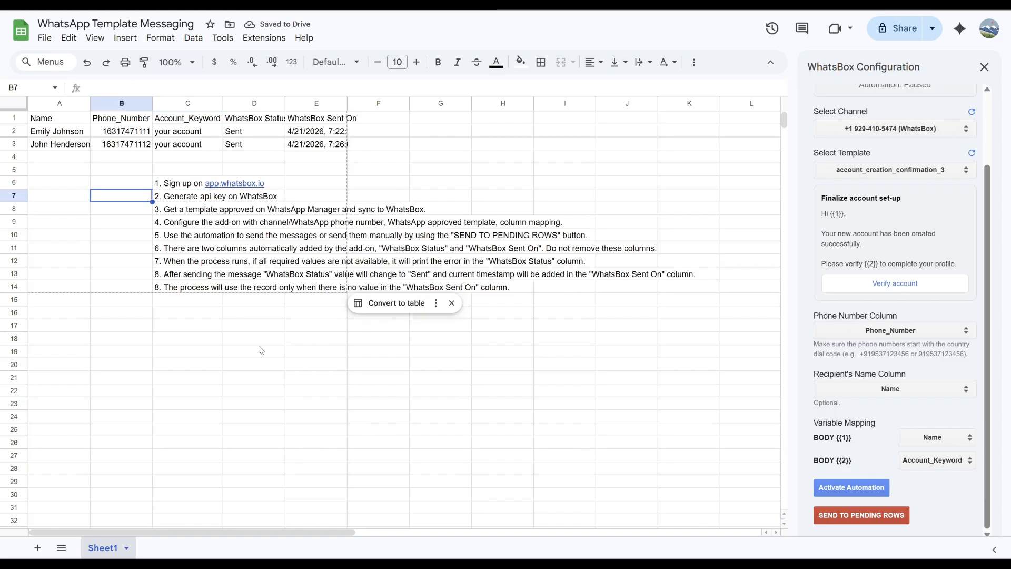
{"action": "key", "text": "Down"}
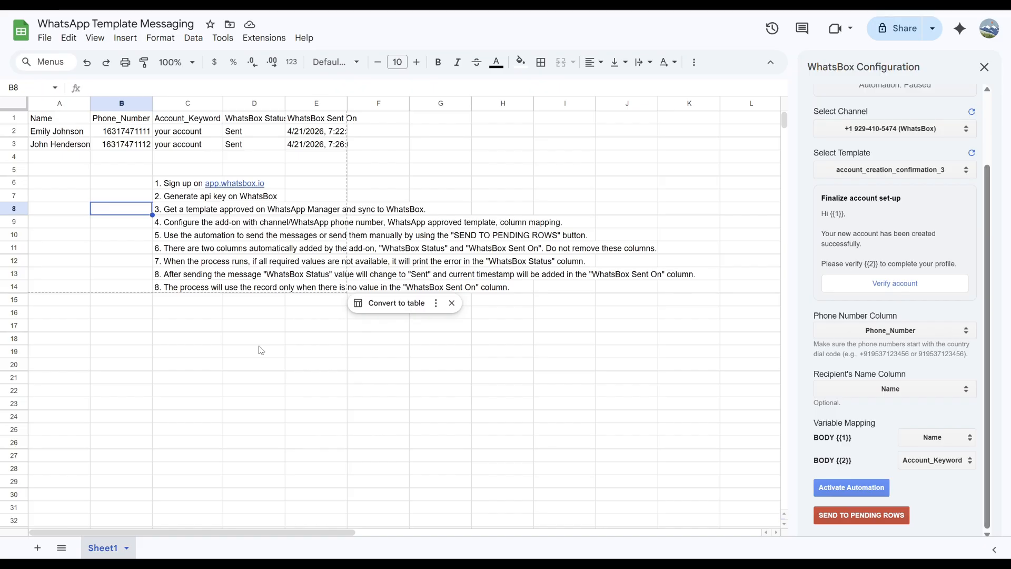
{"action": "key", "text": "Down"}
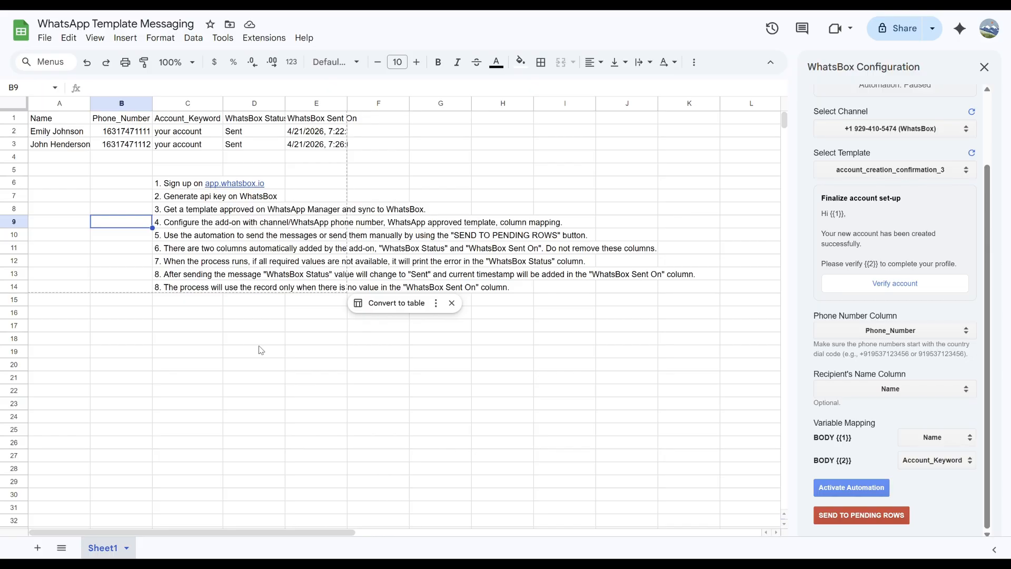
{"action": "key", "text": "Down"}
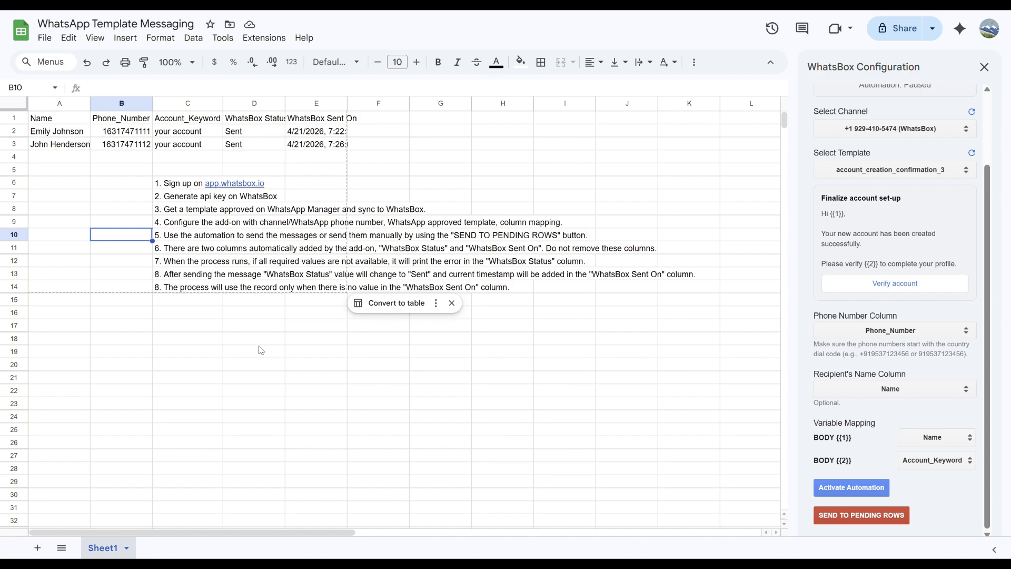
{"action": "key", "text": "Down"}
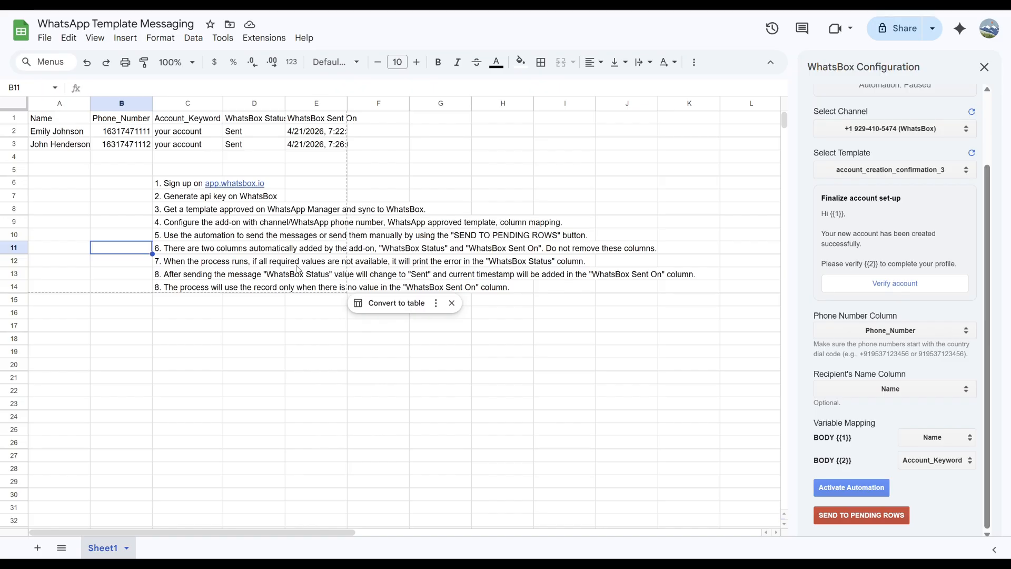
{"action": "key", "text": "Down"}
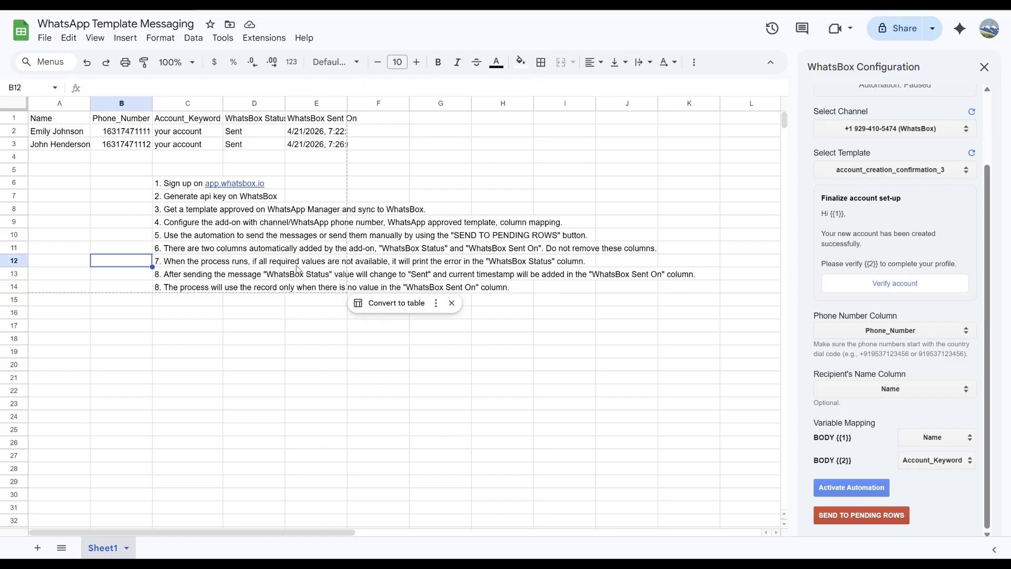